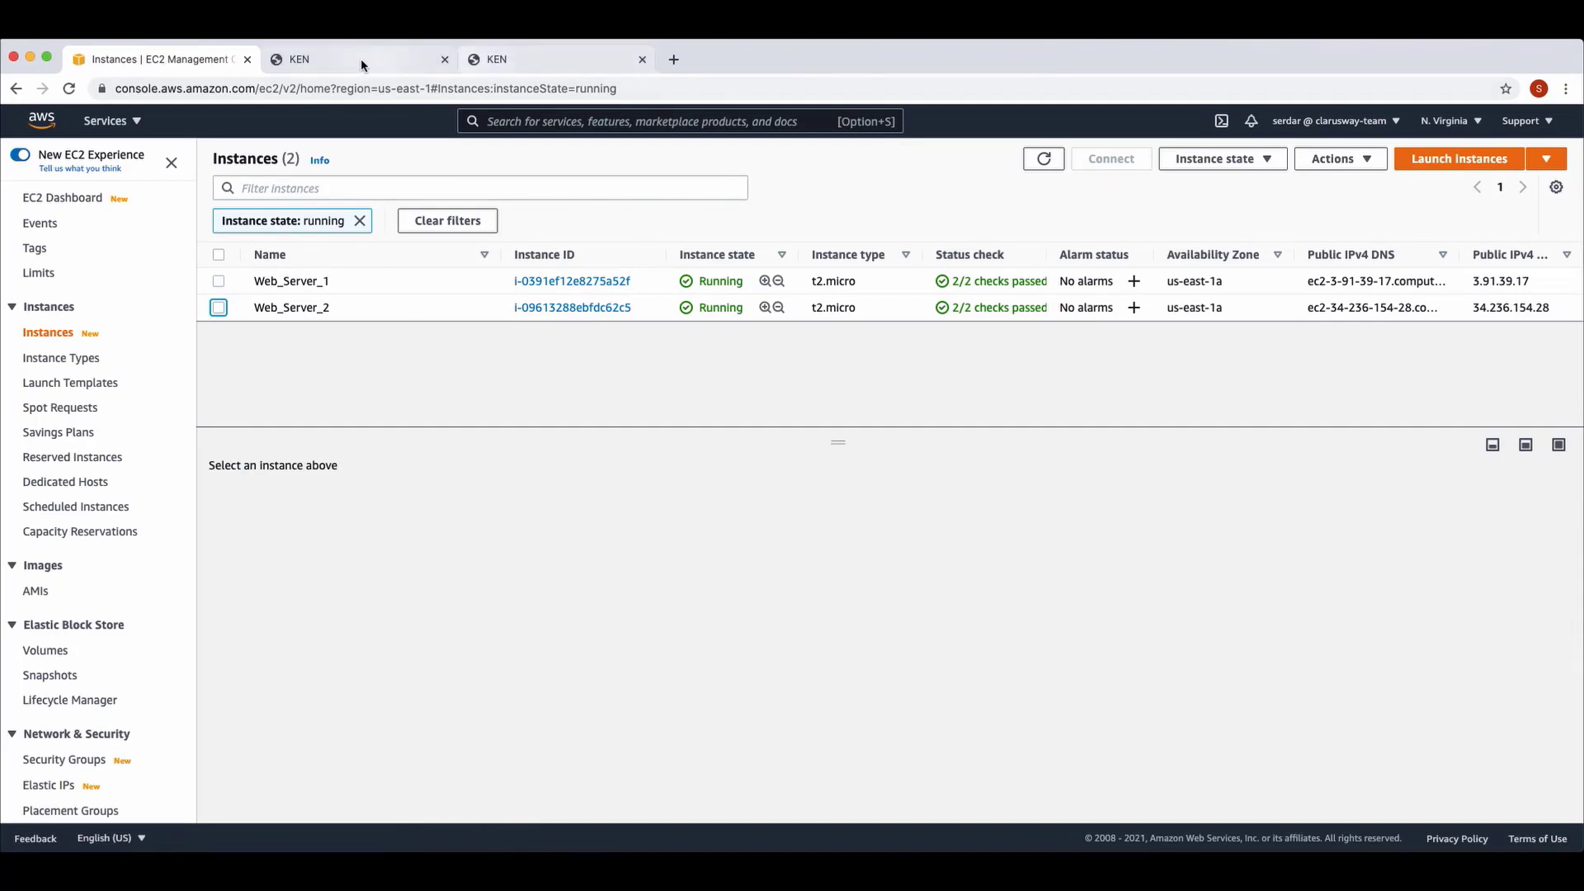
View the web pages served by the two running web servers.
{"action": "left_click", "coordinate": [359, 61]}
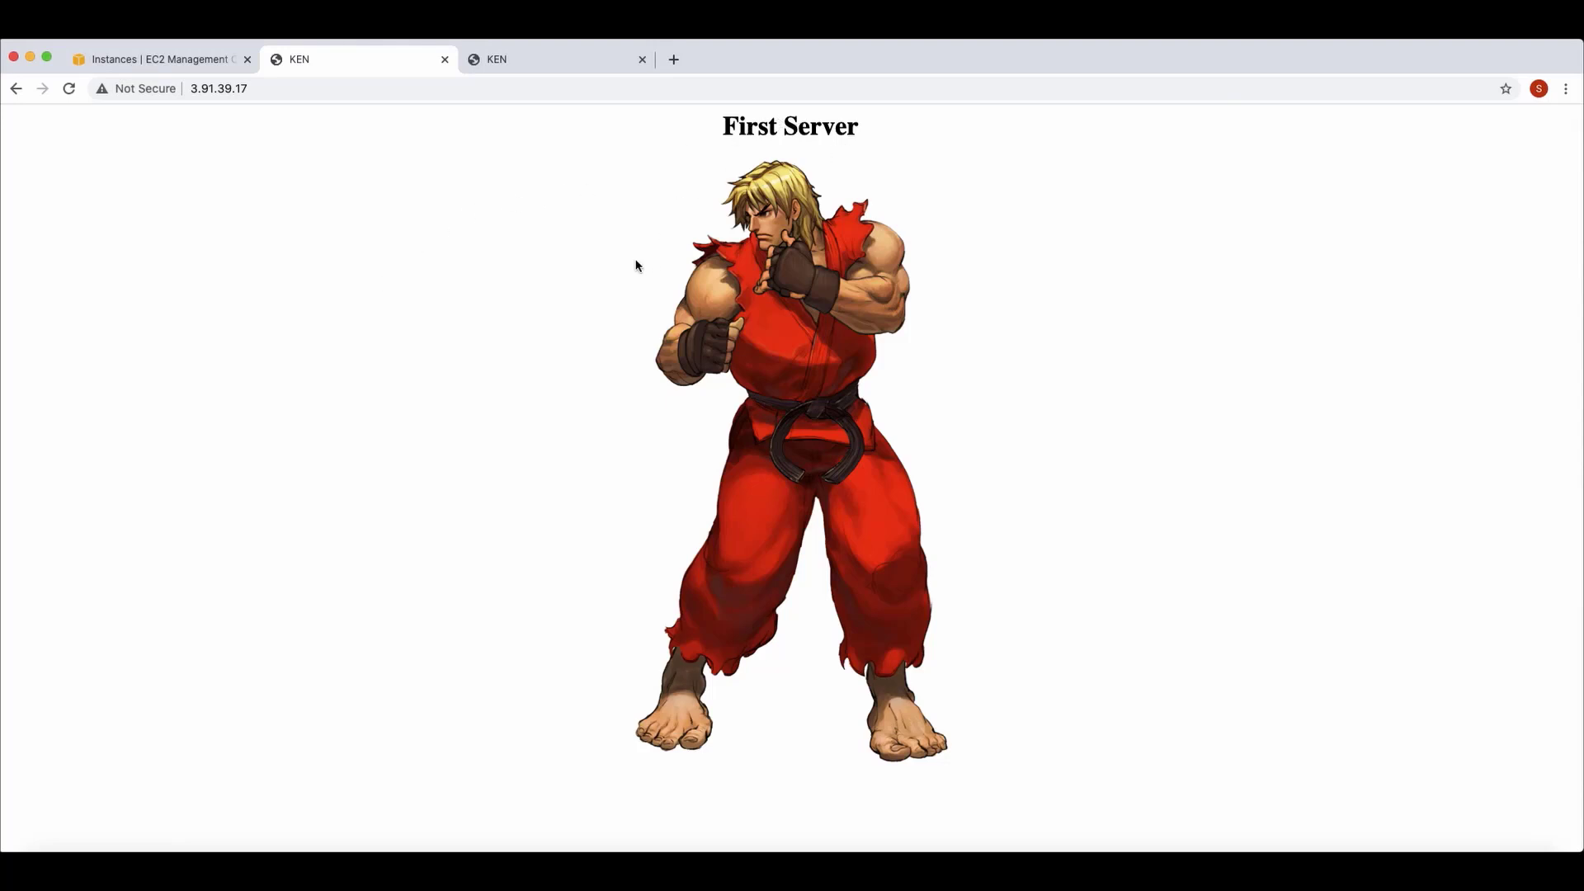
{"action": "left_click", "coordinate": [543, 57]}
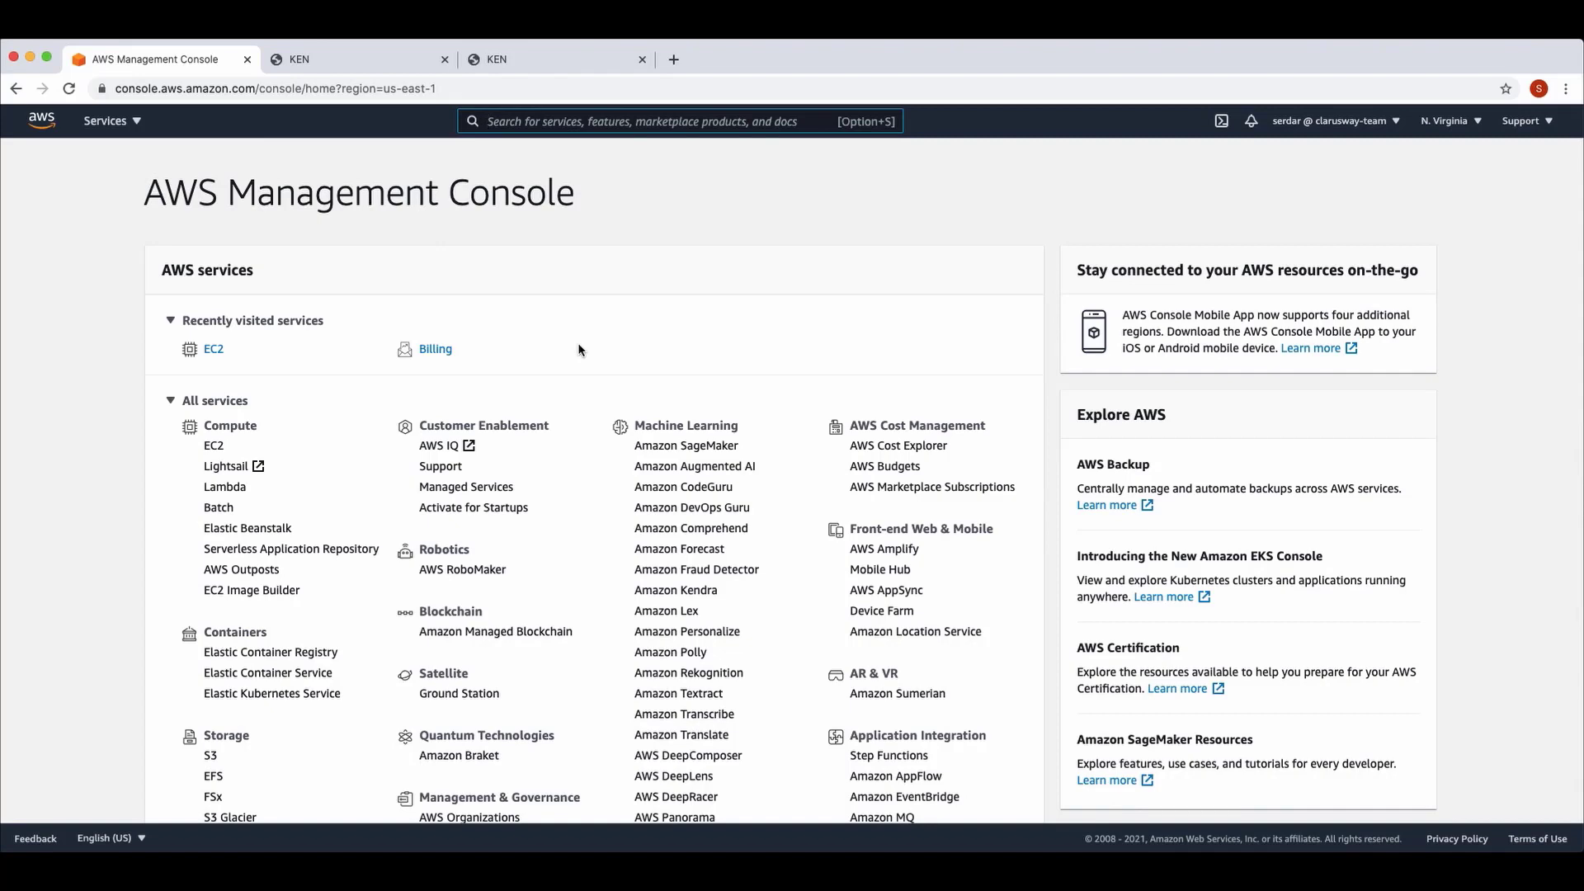
Go to the EC2 service and open its list of load balancers.
{"action": "left_click", "coordinate": [135, 123]}
{"action": "left_click", "coordinate": [89, 299]}
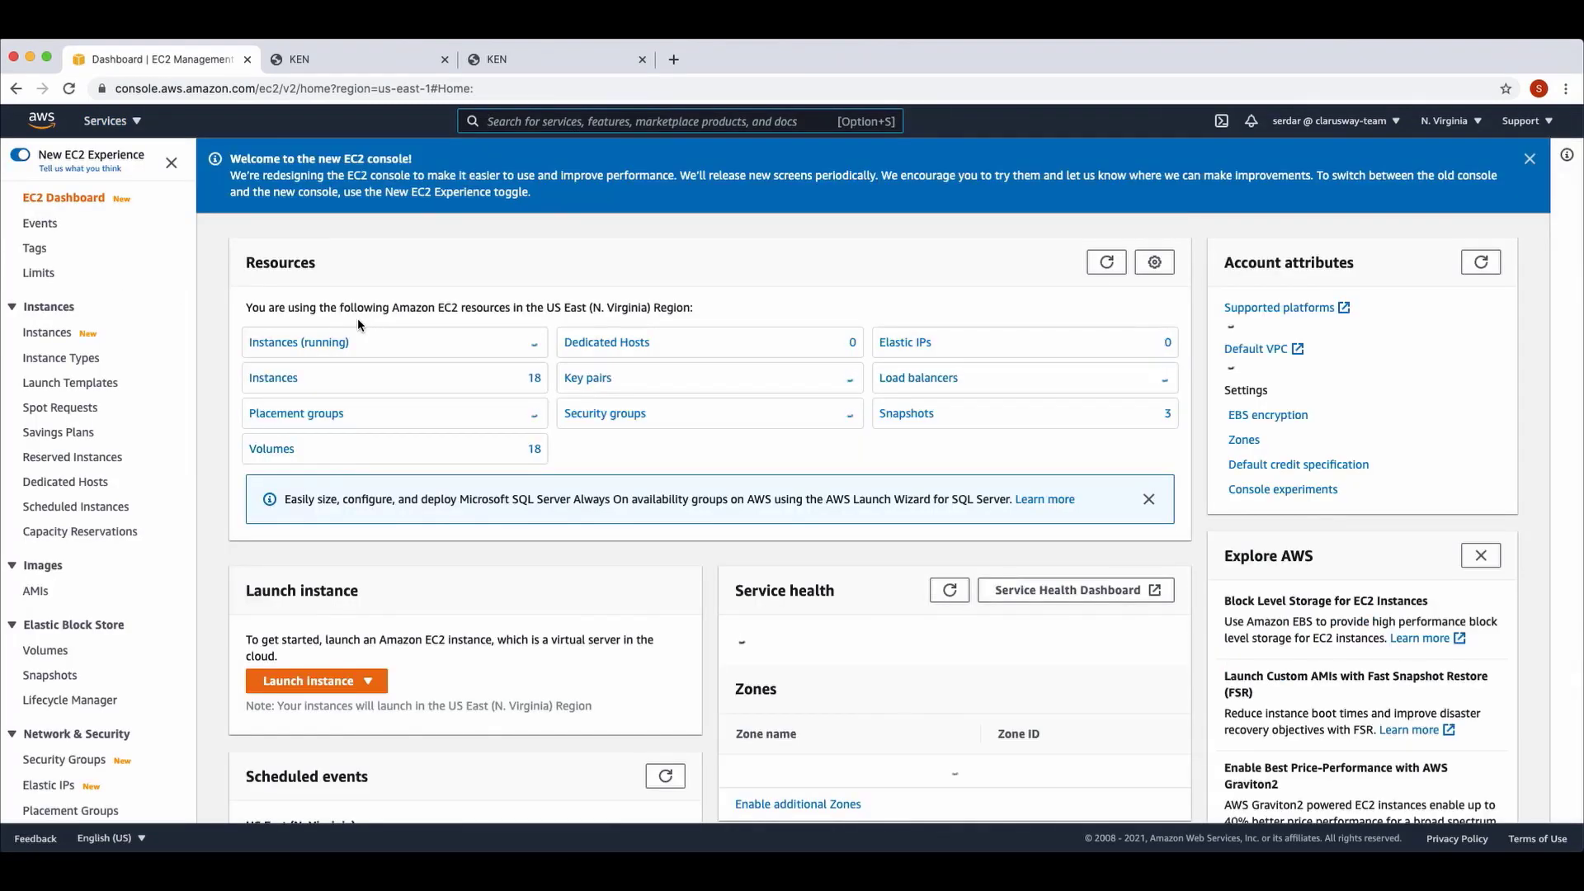
{"action": "scroll", "coordinate": [82, 474], "scroll_direction": "down", "scroll_amount": 3}
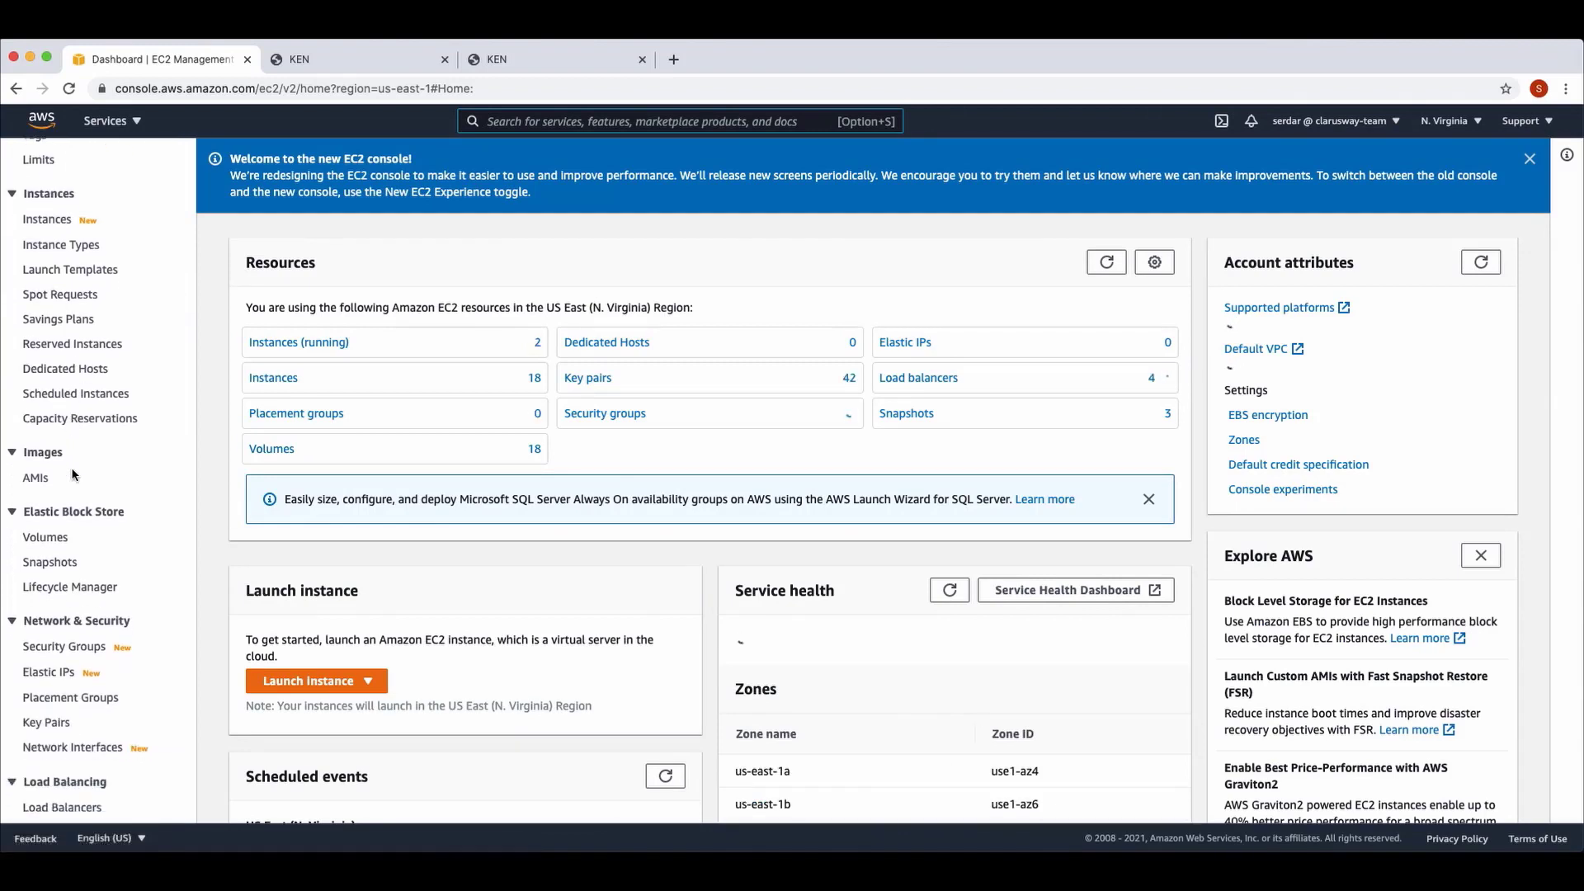
{"action": "scroll", "coordinate": [73, 475], "scroll_direction": "down", "scroll_amount": 4}
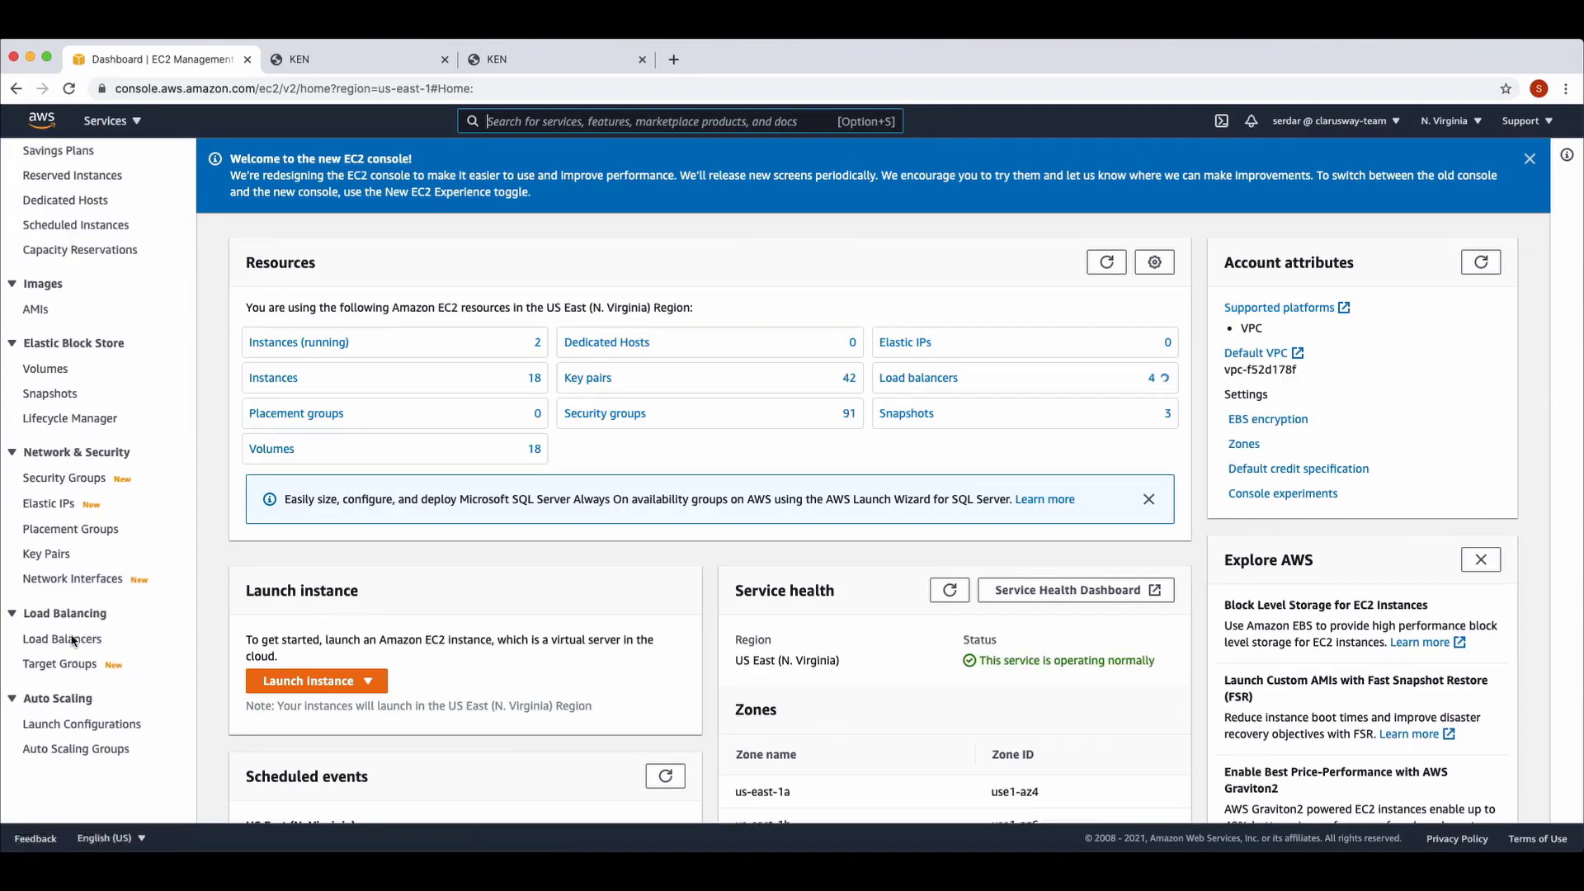
{"action": "left_click", "coordinate": [63, 642]}
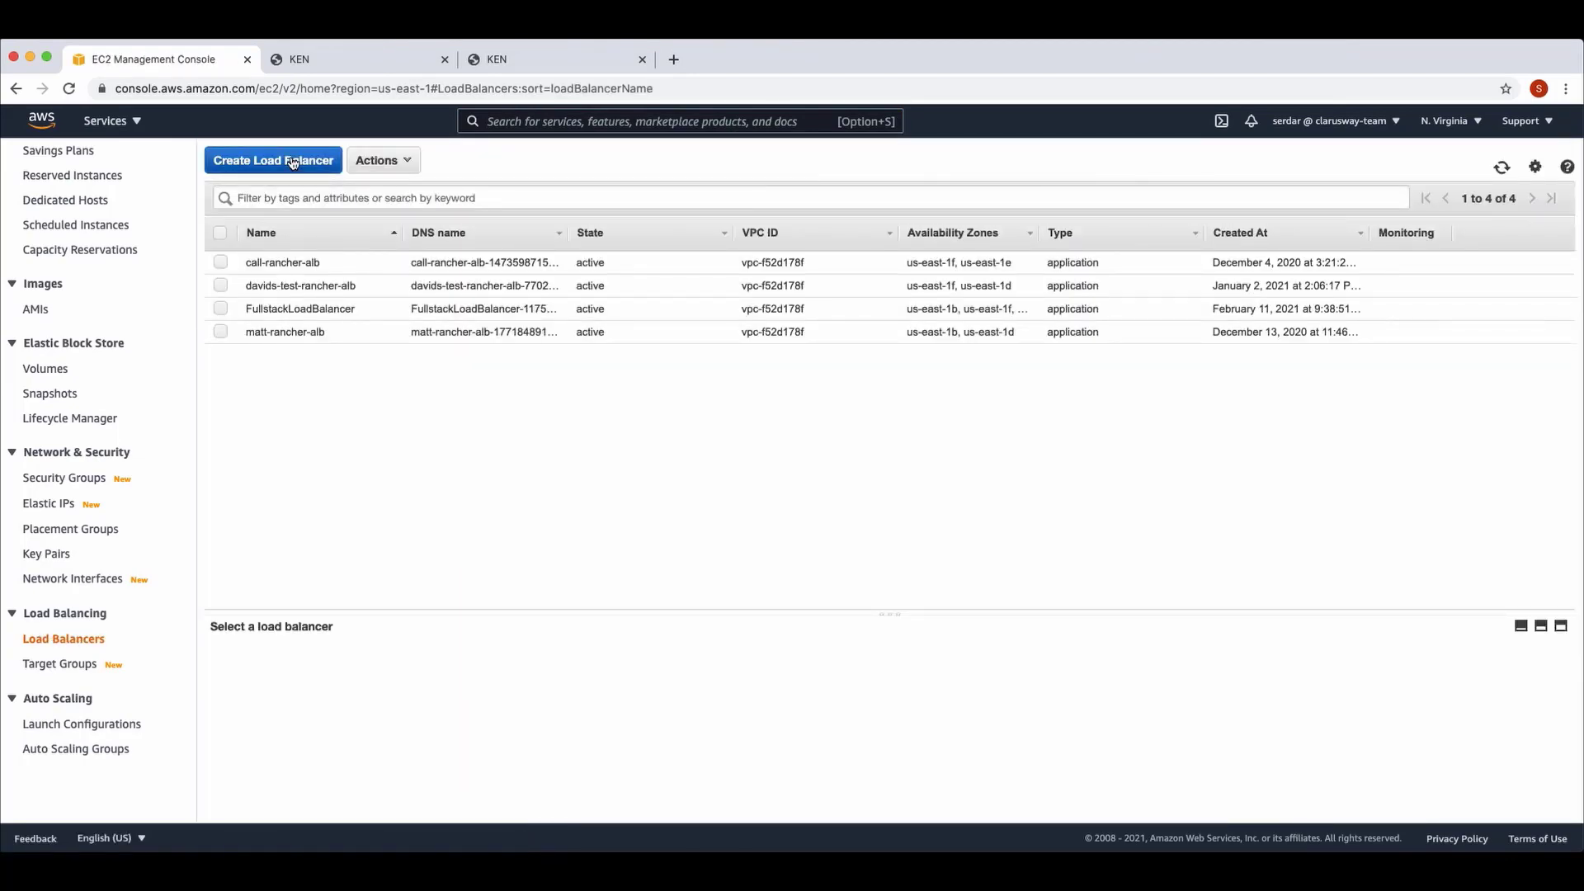
Start creating an Application Load Balancer named FirstLB, with ipv4 as the IP address type.
{"action": "left_click", "coordinate": [293, 161]}
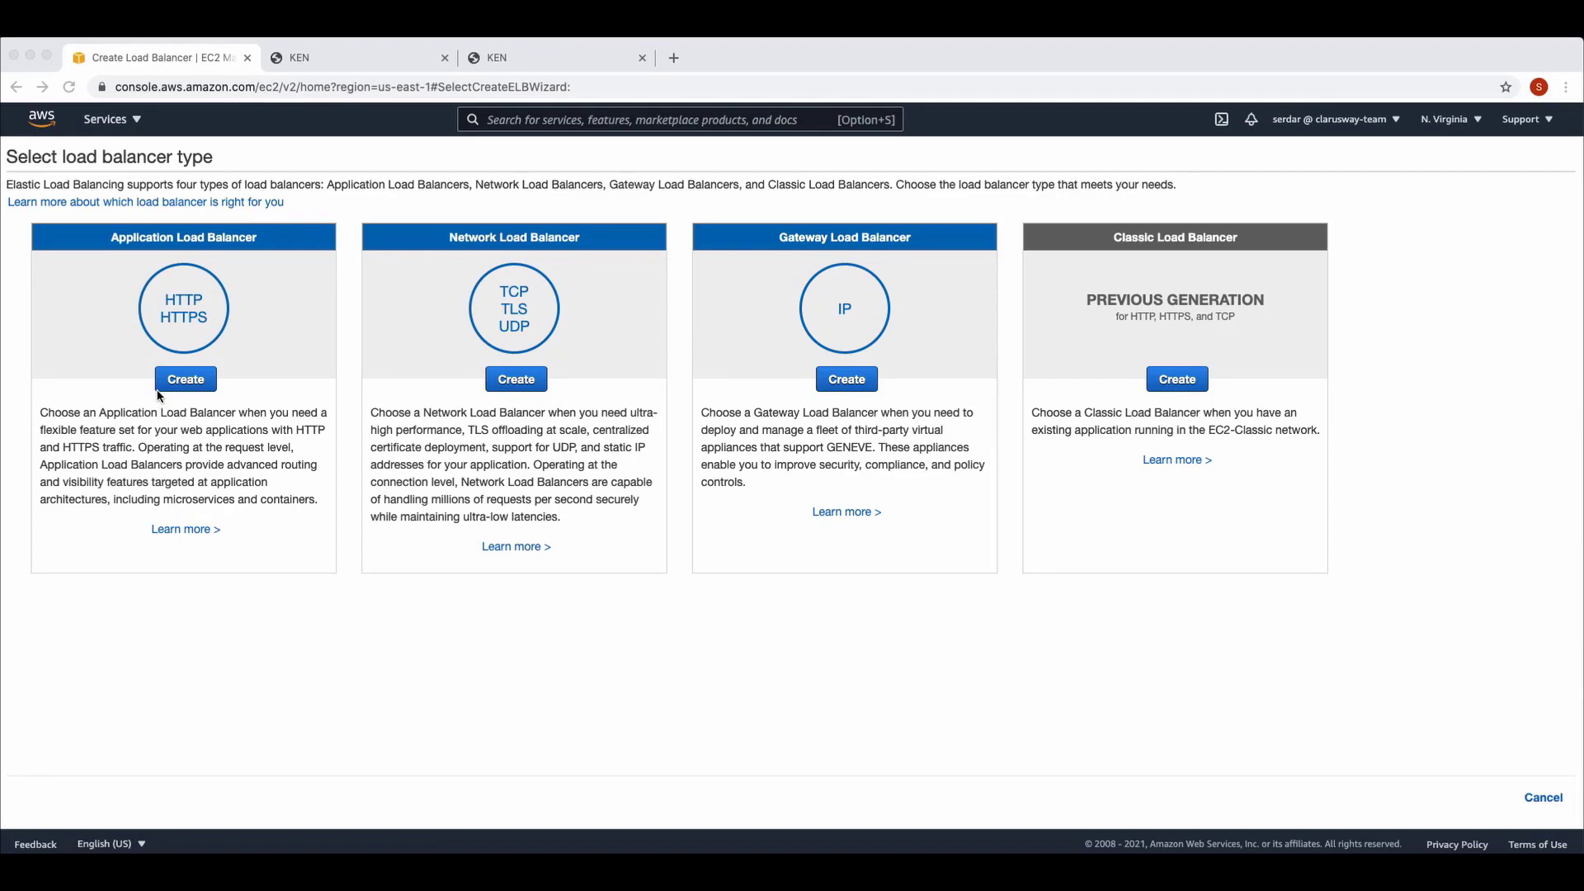
{"action": "left_click", "coordinate": [184, 381]}
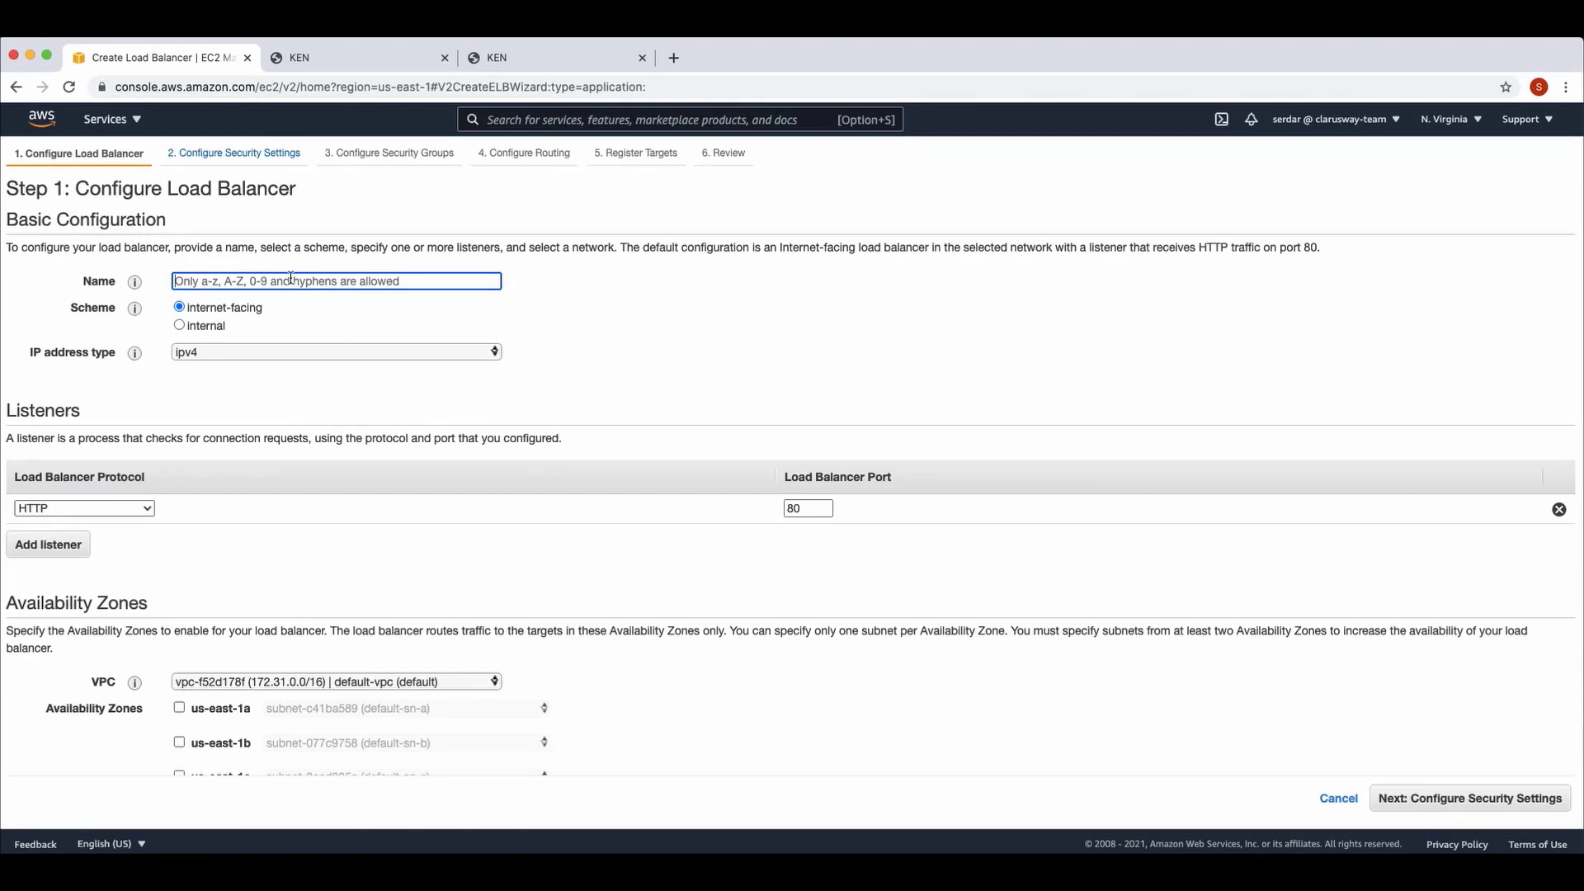
{"action": "type", "text": "F"}
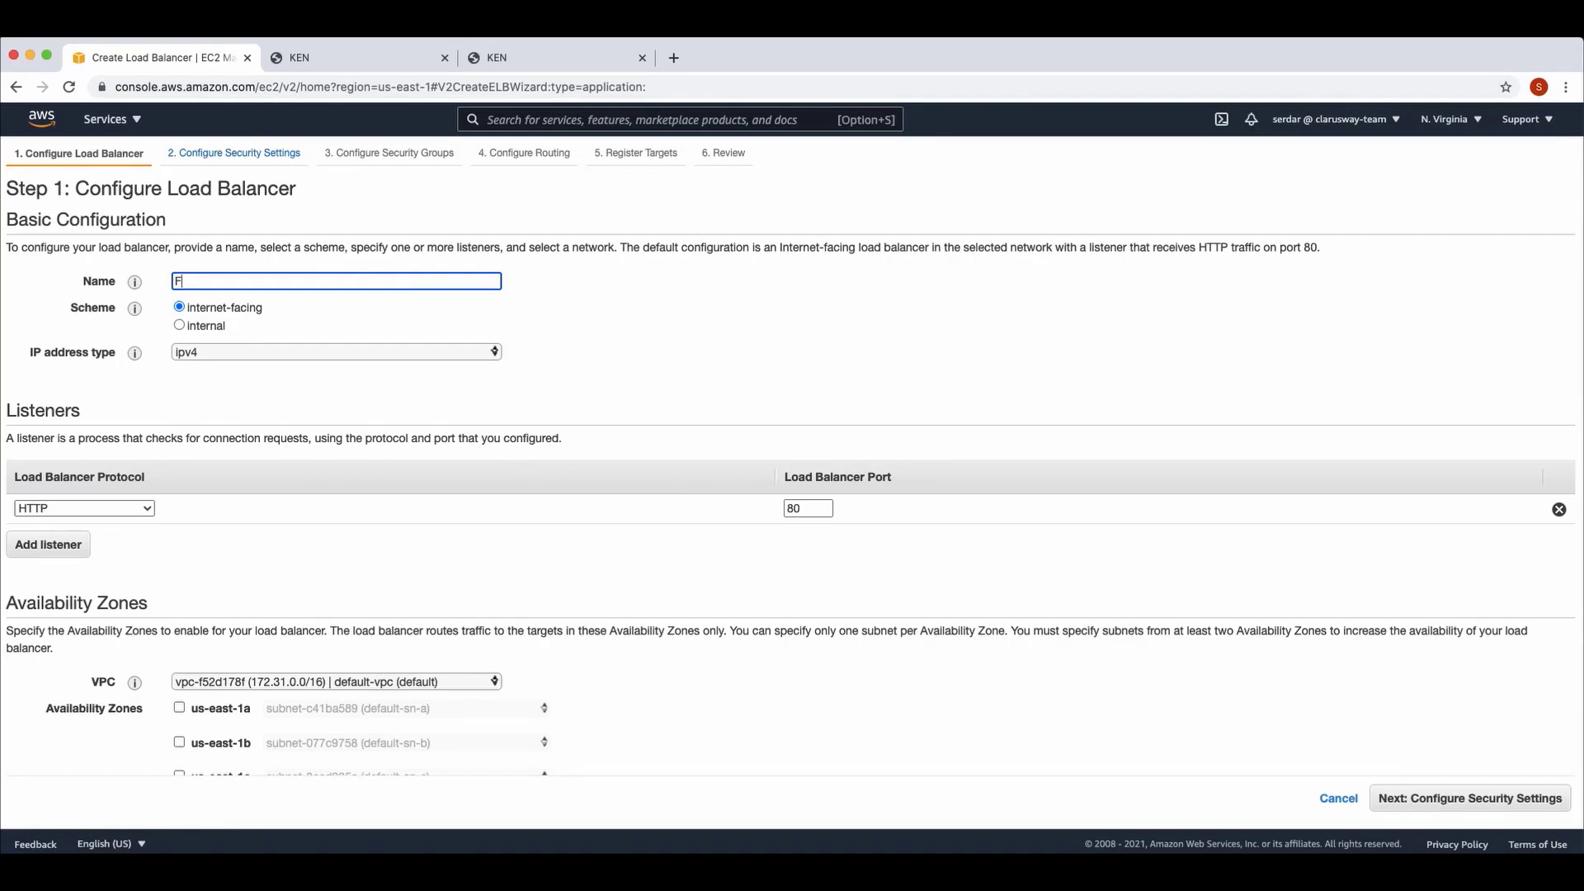
{"action": "type", "text": "irstLB"}
{"action": "left_click", "coordinate": [325, 352]}
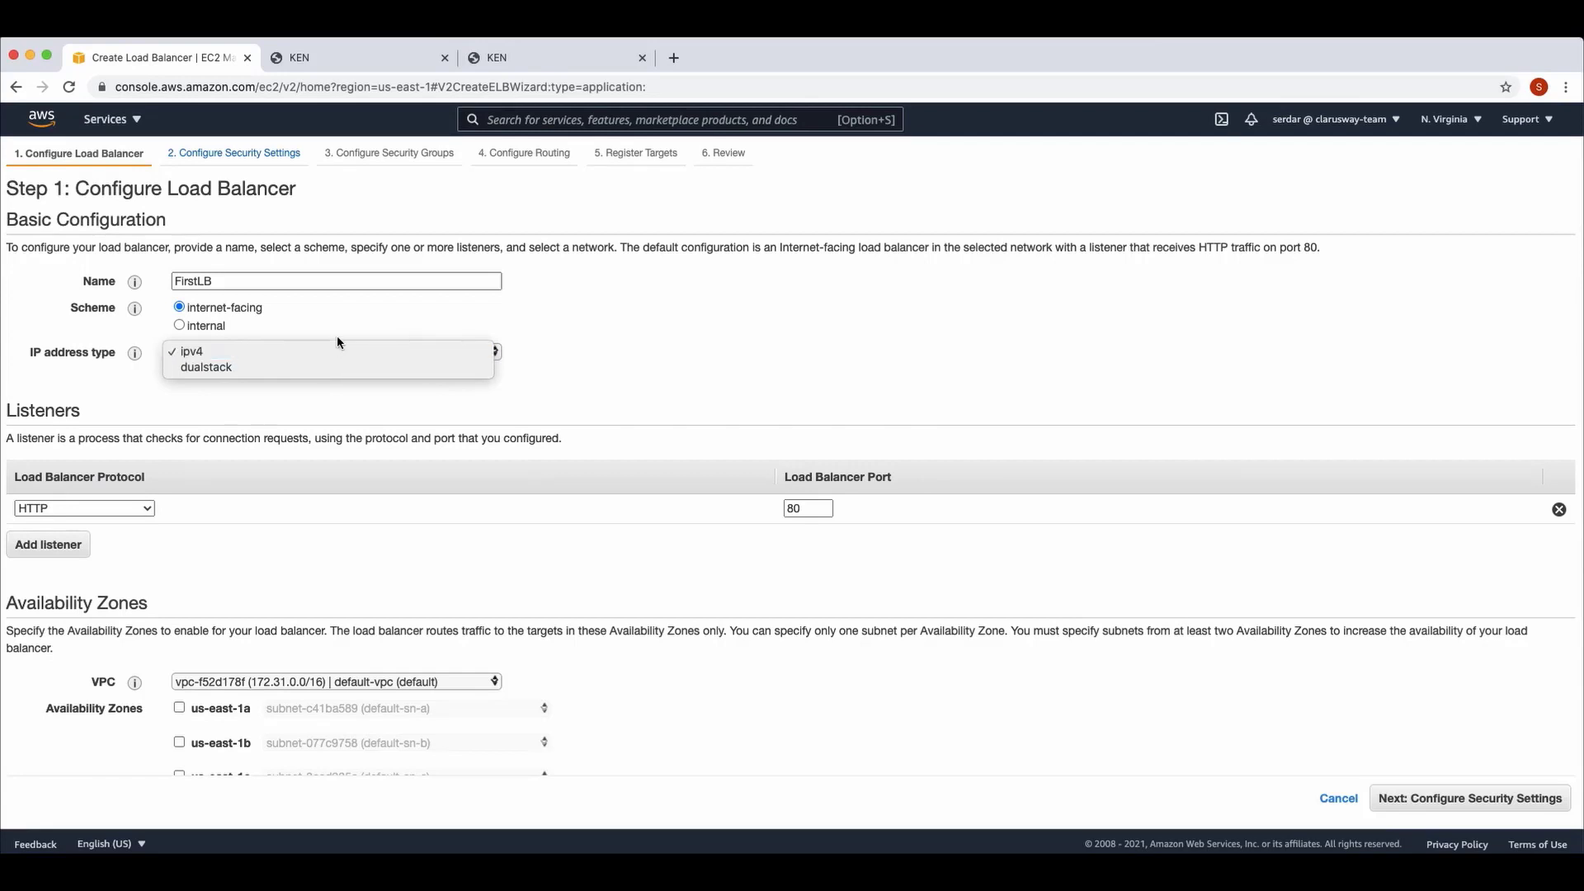
{"action": "left_click", "coordinate": [340, 334]}
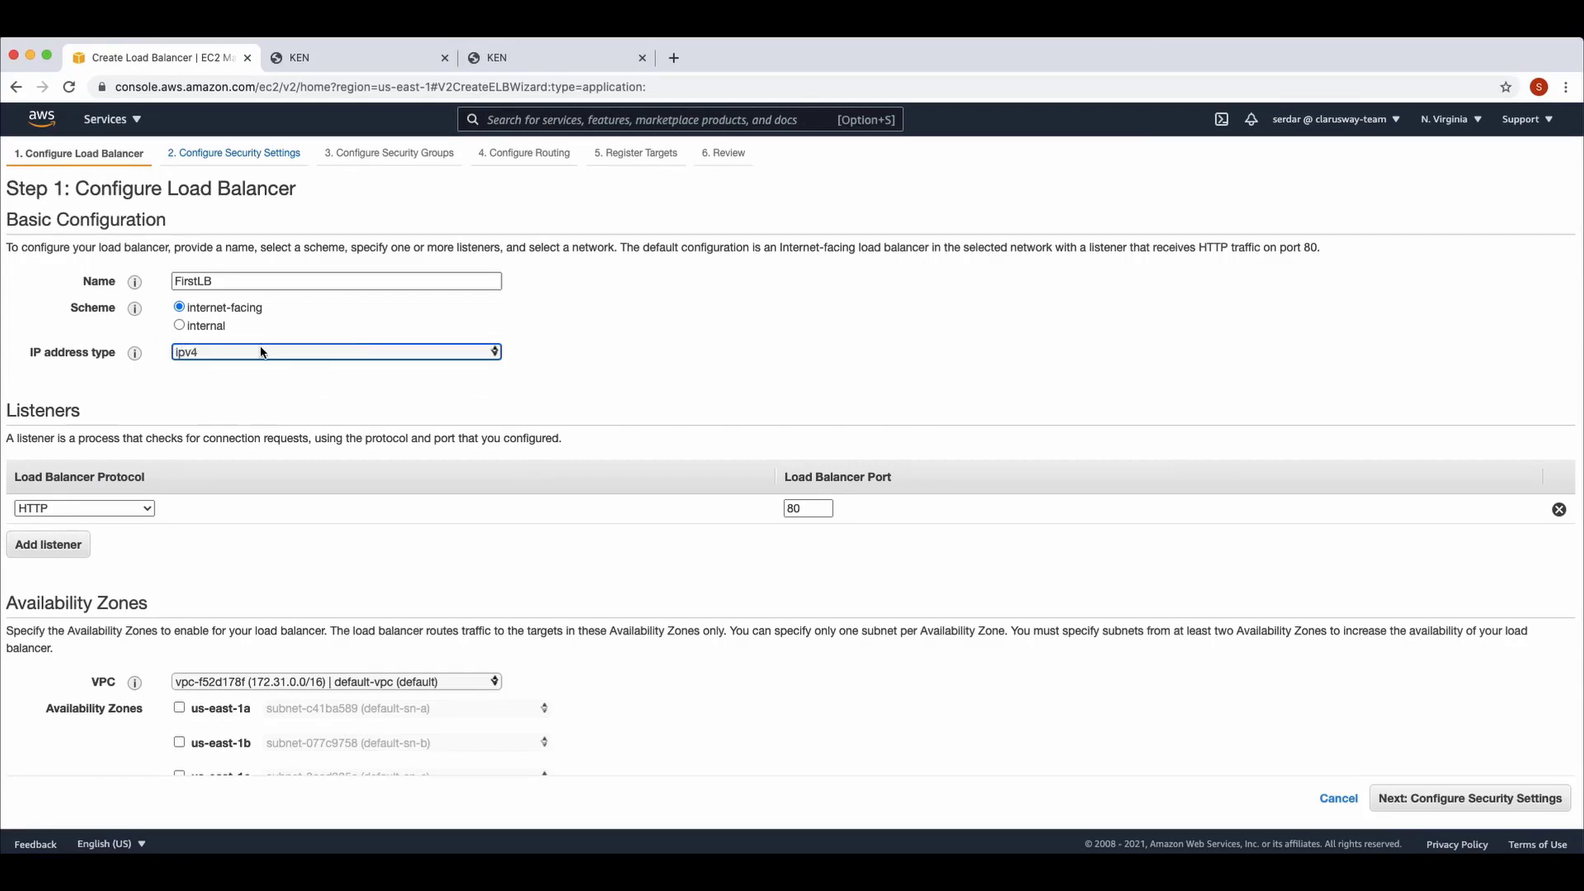
Enable all six availability zones, us-east-1a through us-east-1f, for the load balancer in the default VPC.
{"action": "scroll", "coordinate": [200, 429], "scroll_direction": "down", "scroll_amount": 1}
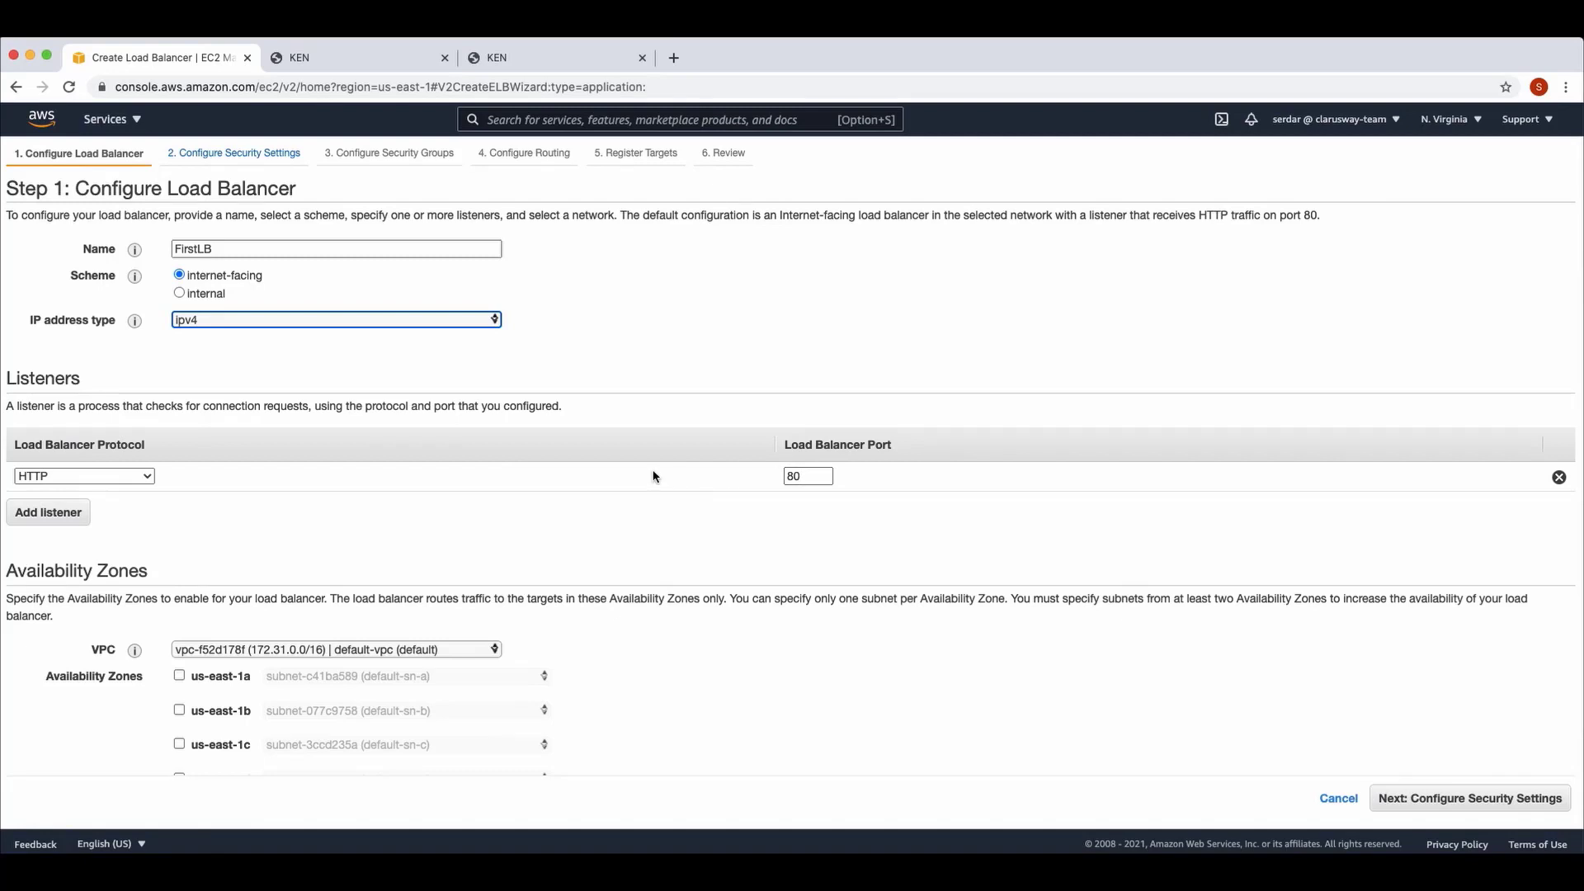
{"action": "scroll", "coordinate": [385, 469], "scroll_direction": "down", "scroll_amount": 2}
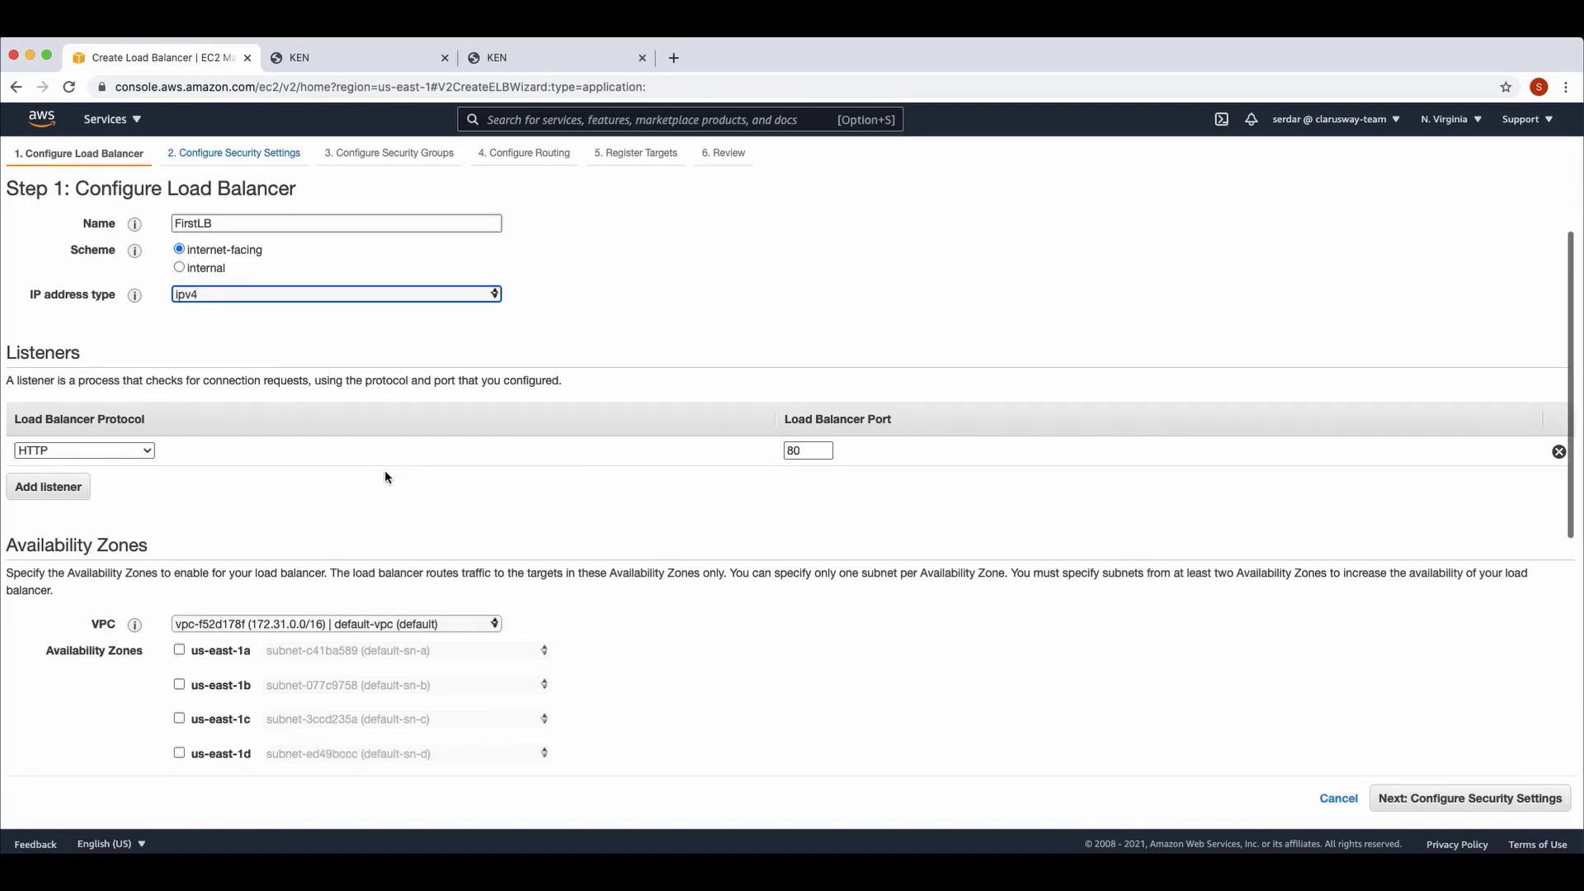
{"action": "scroll", "coordinate": [485, 491], "scroll_direction": "down", "scroll_amount": 2}
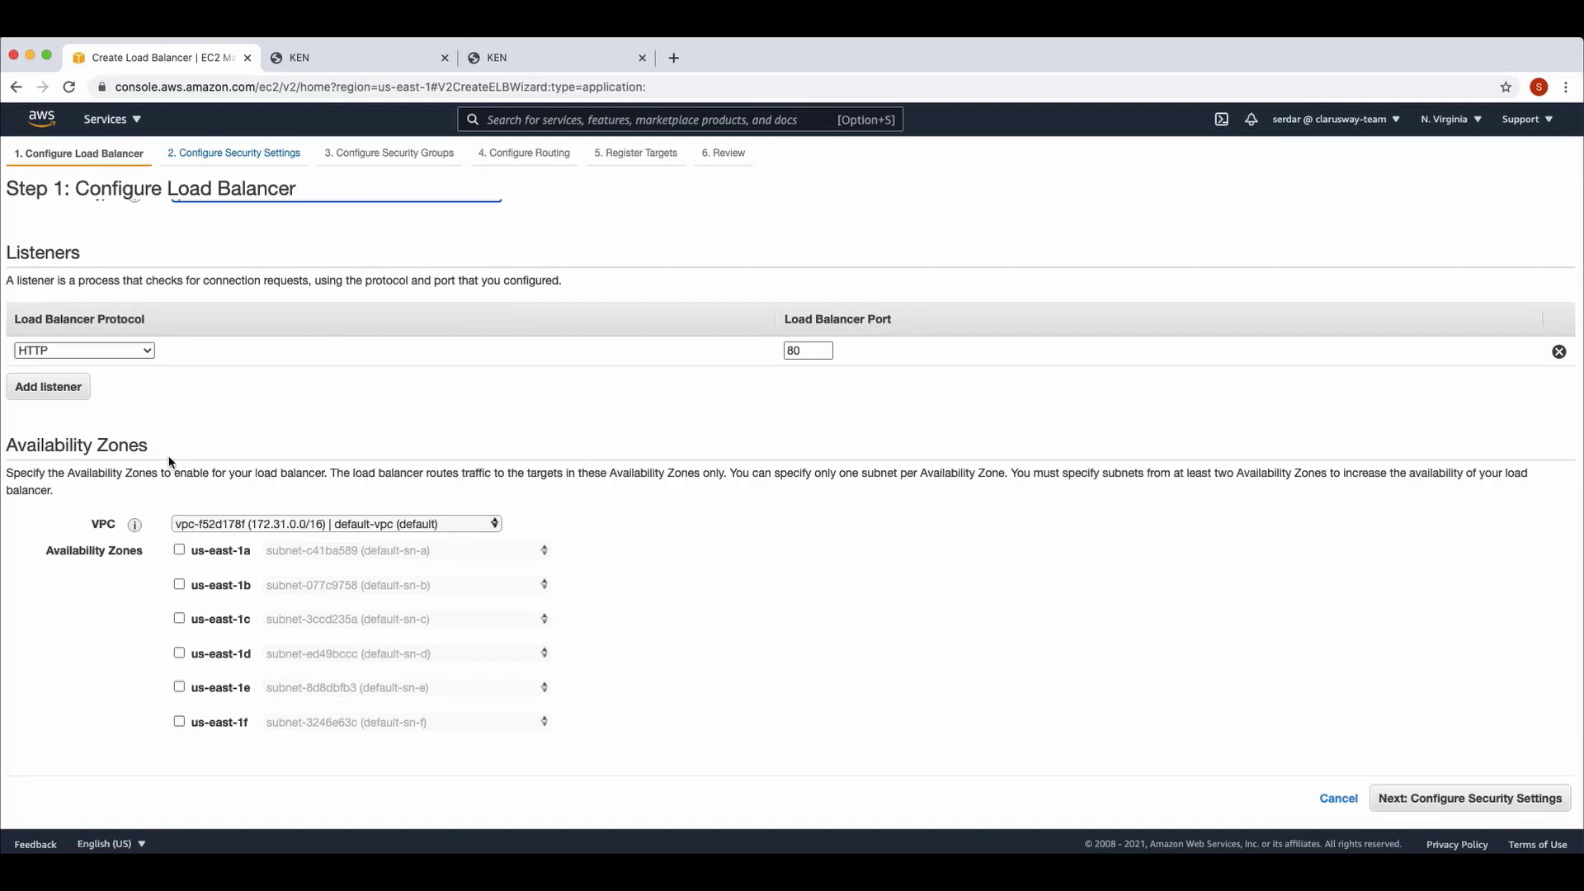
{"action": "left_click", "coordinate": [179, 551]}
{"action": "left_click", "coordinate": [180, 606]}
{"action": "scroll", "coordinate": [180, 615], "scroll_direction": "down", "scroll_amount": 2}
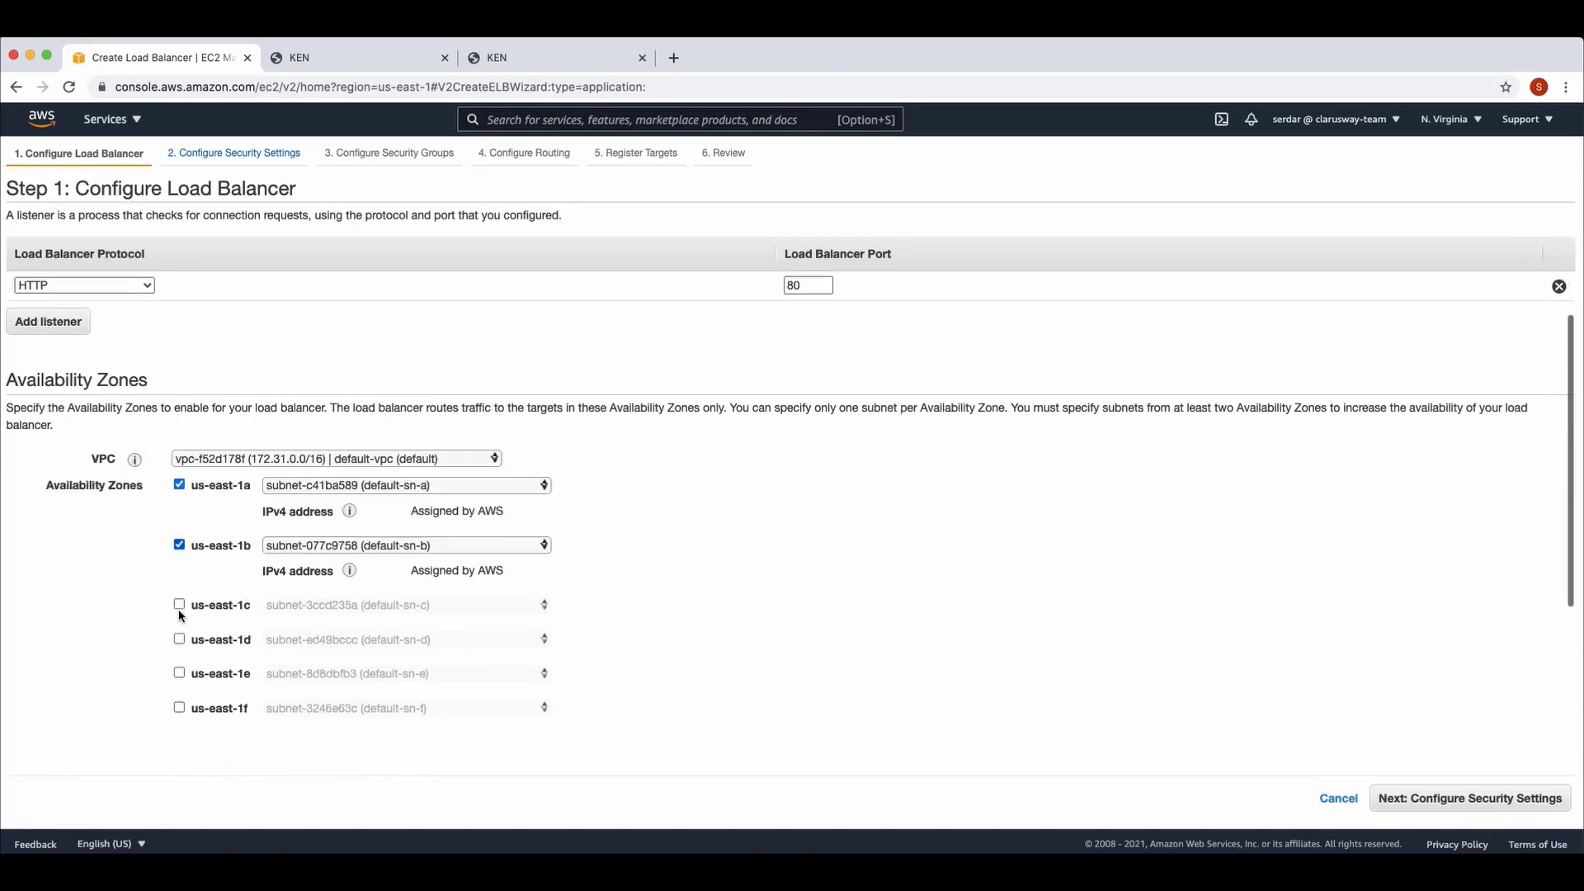
{"action": "scroll", "coordinate": [180, 615], "scroll_direction": "down", "scroll_amount": 1}
{"action": "left_click", "coordinate": [179, 543]}
{"action": "left_click", "coordinate": [179, 605]}
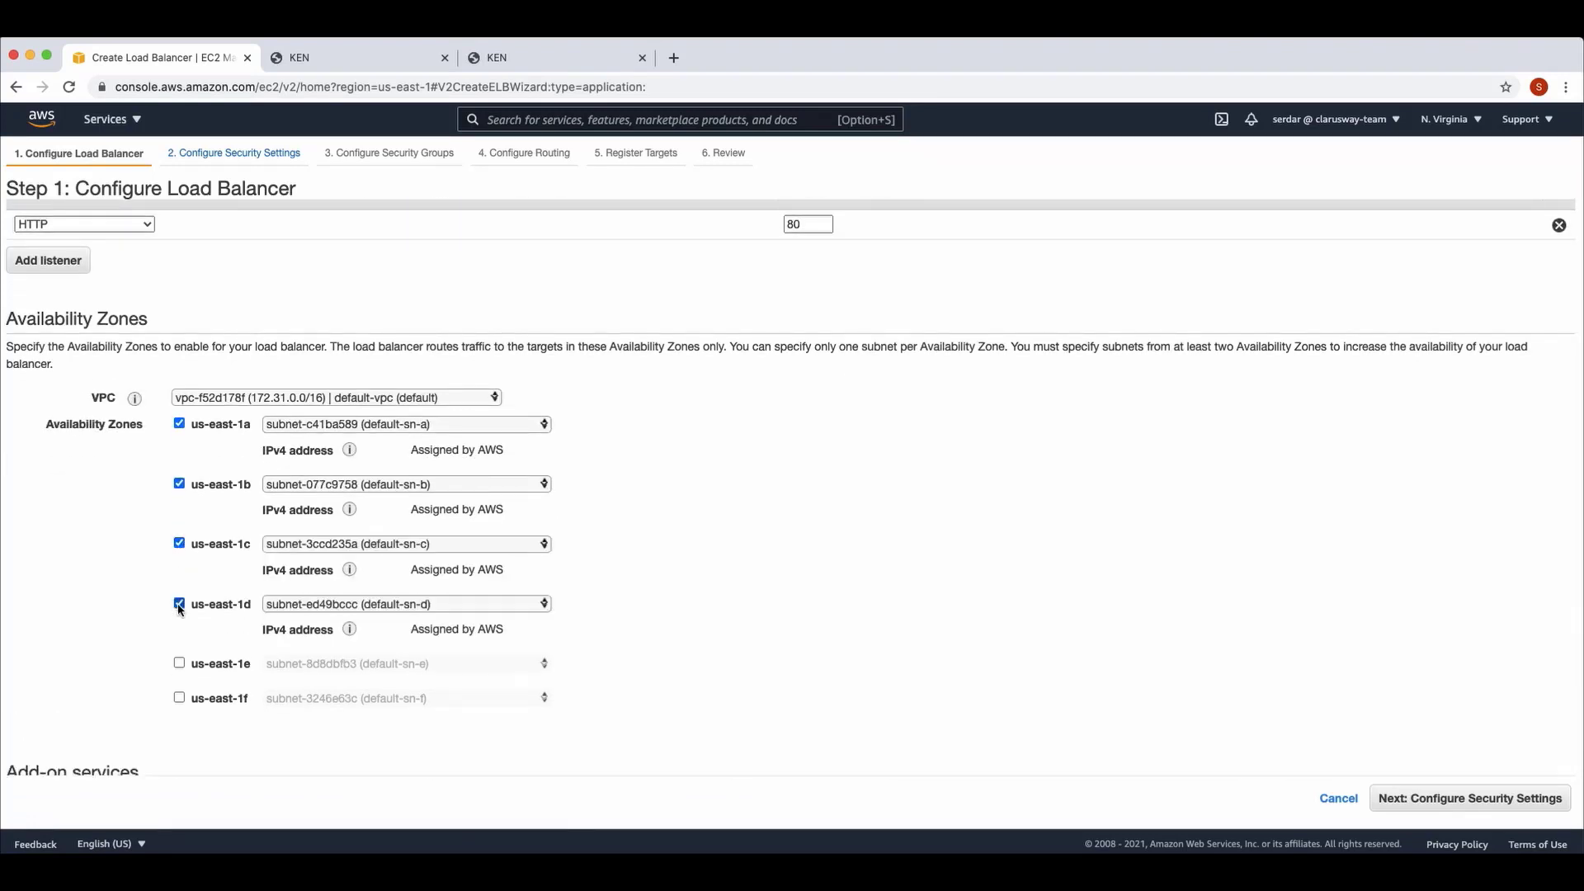
{"action": "left_click", "coordinate": [179, 663]}
{"action": "left_click", "coordinate": [179, 723]}
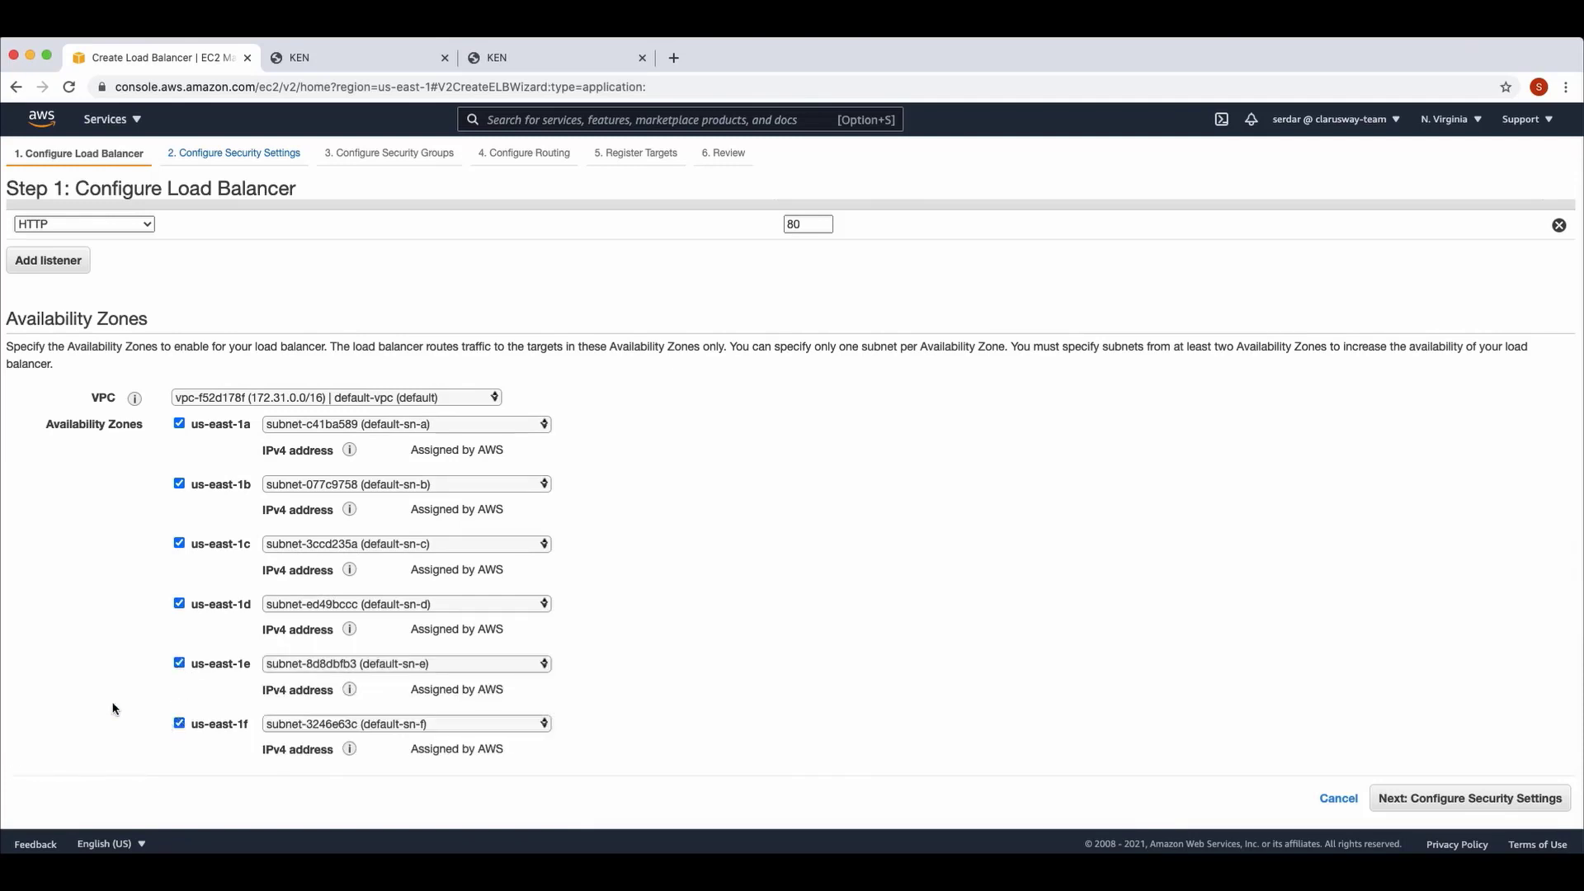
Leave the add-on services and tags empty and continue to routing with the existing default VPC security group.
{"action": "scroll", "coordinate": [108, 685], "scroll_direction": "down", "scroll_amount": 4}
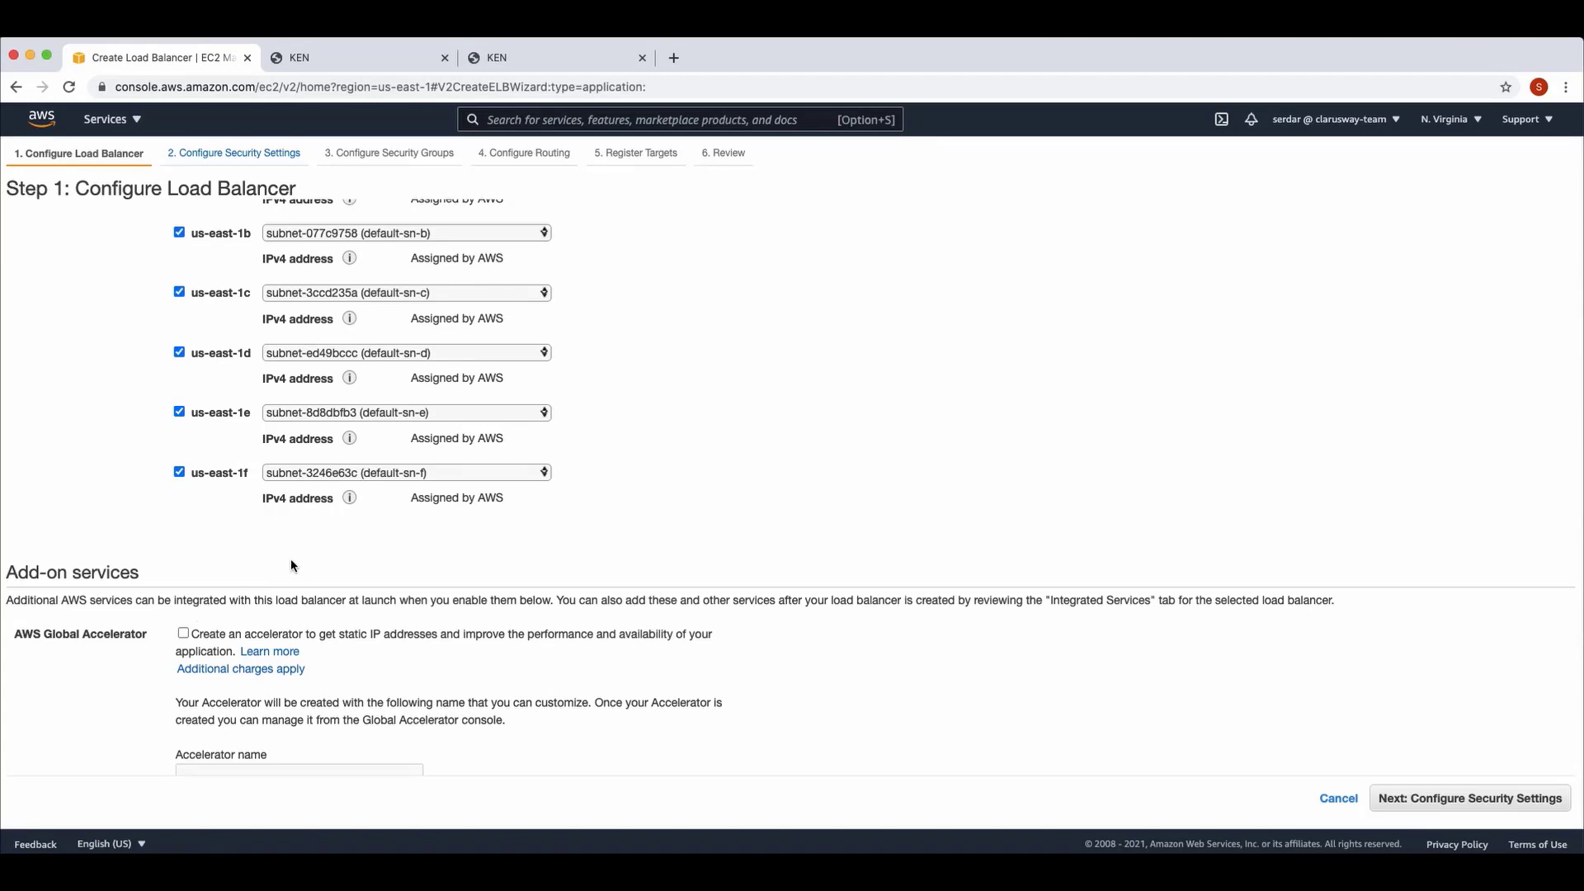
{"action": "scroll", "coordinate": [1176, 689], "scroll_direction": "down", "scroll_amount": 3}
{"action": "left_click", "coordinate": [25, 732]}
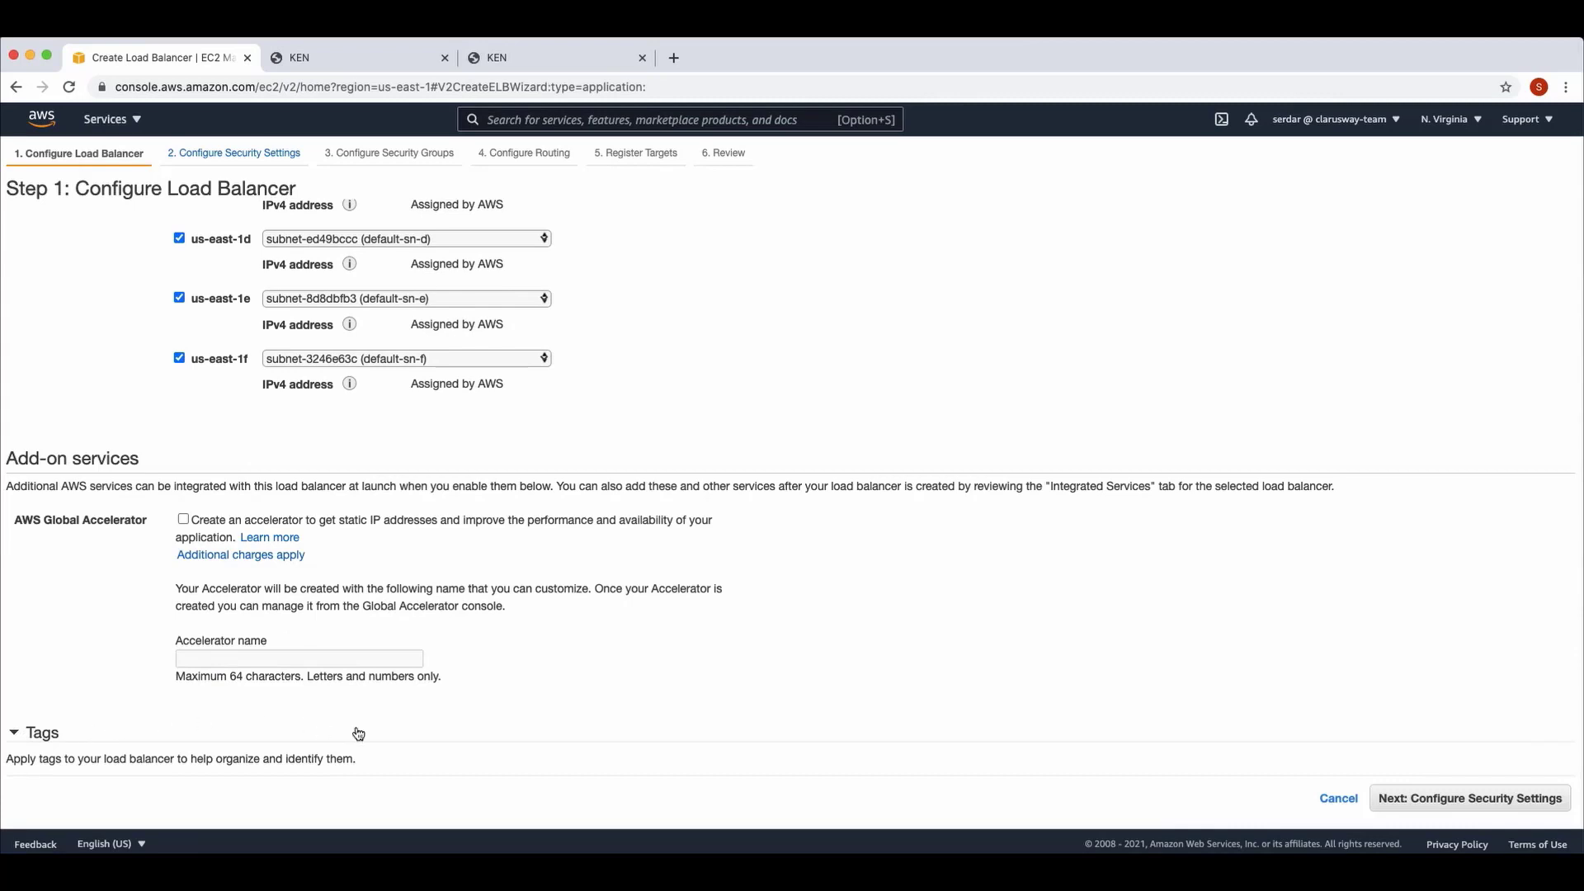
{"action": "scroll", "coordinate": [410, 718], "scroll_direction": "down", "scroll_amount": 4}
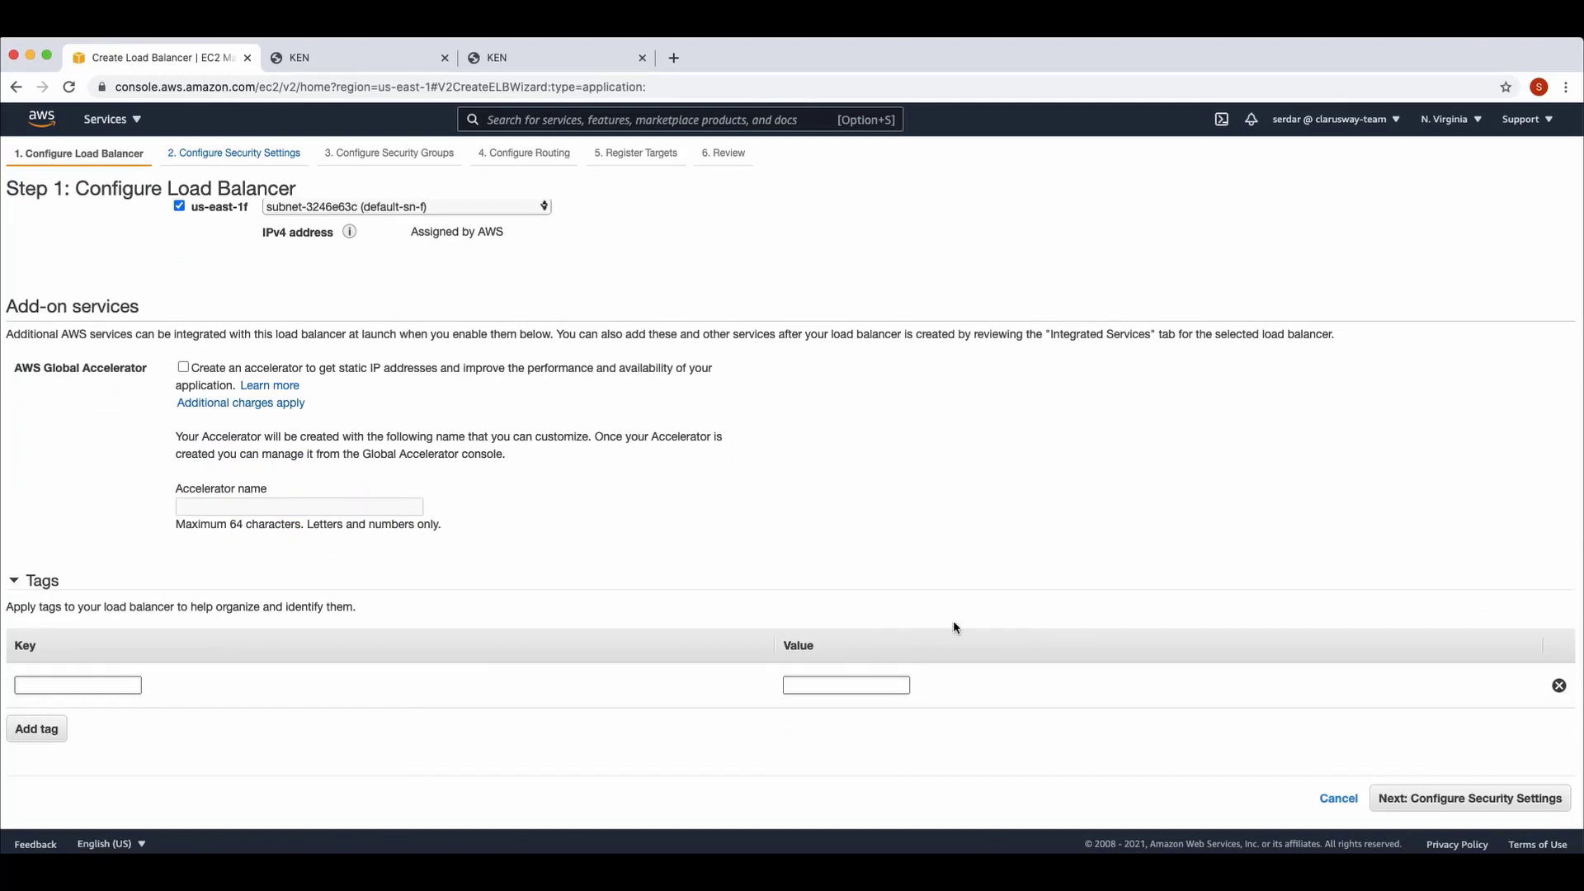
{"action": "left_click", "coordinate": [1465, 799]}
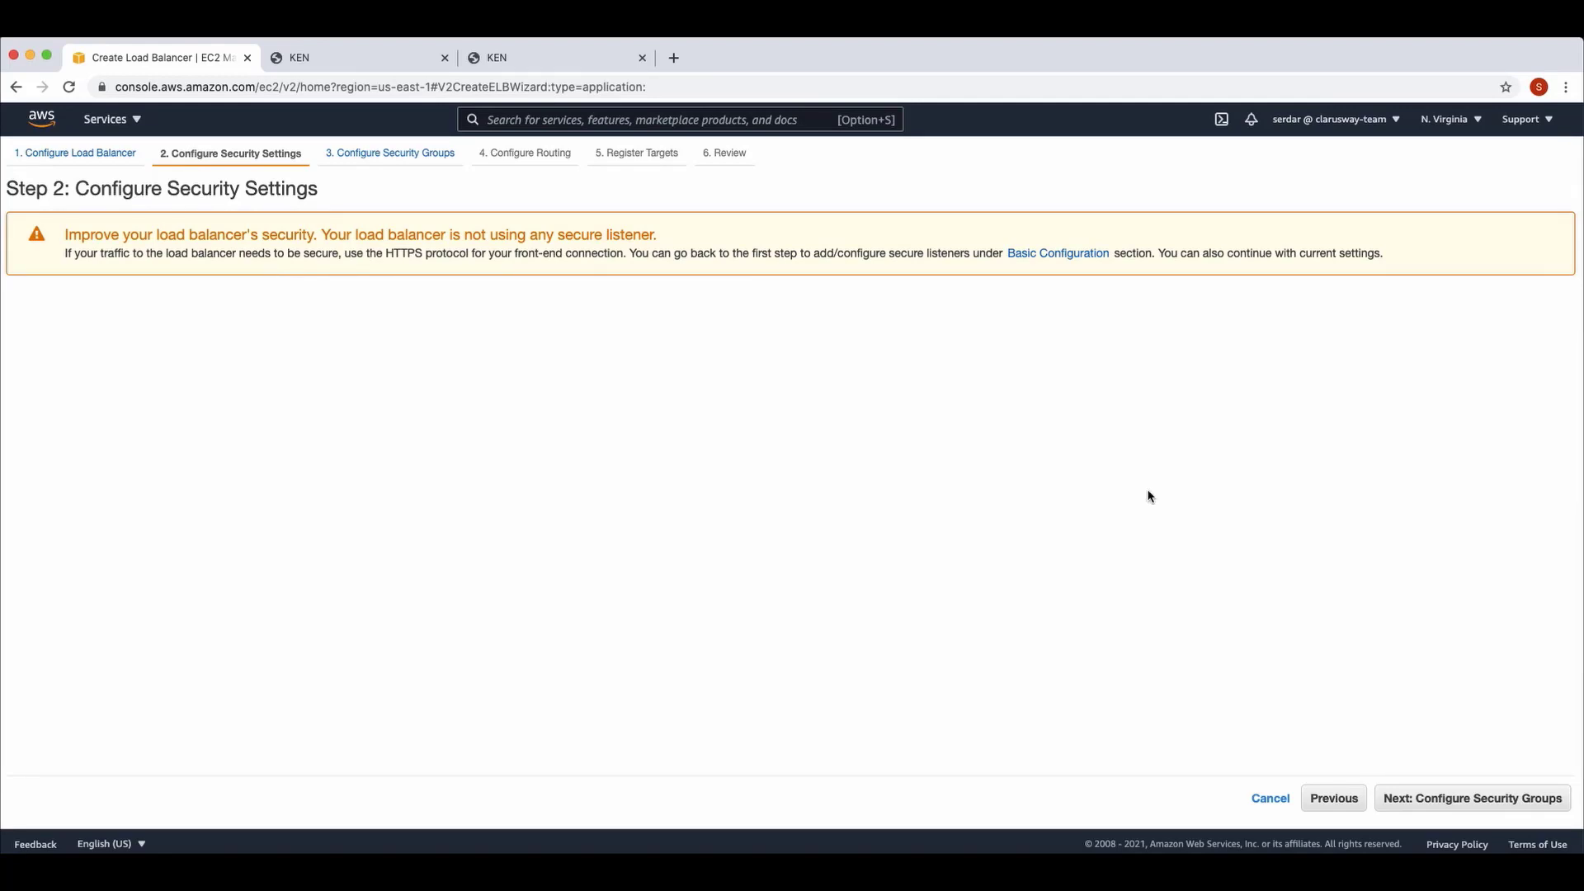
{"action": "left_click", "coordinate": [1462, 799]}
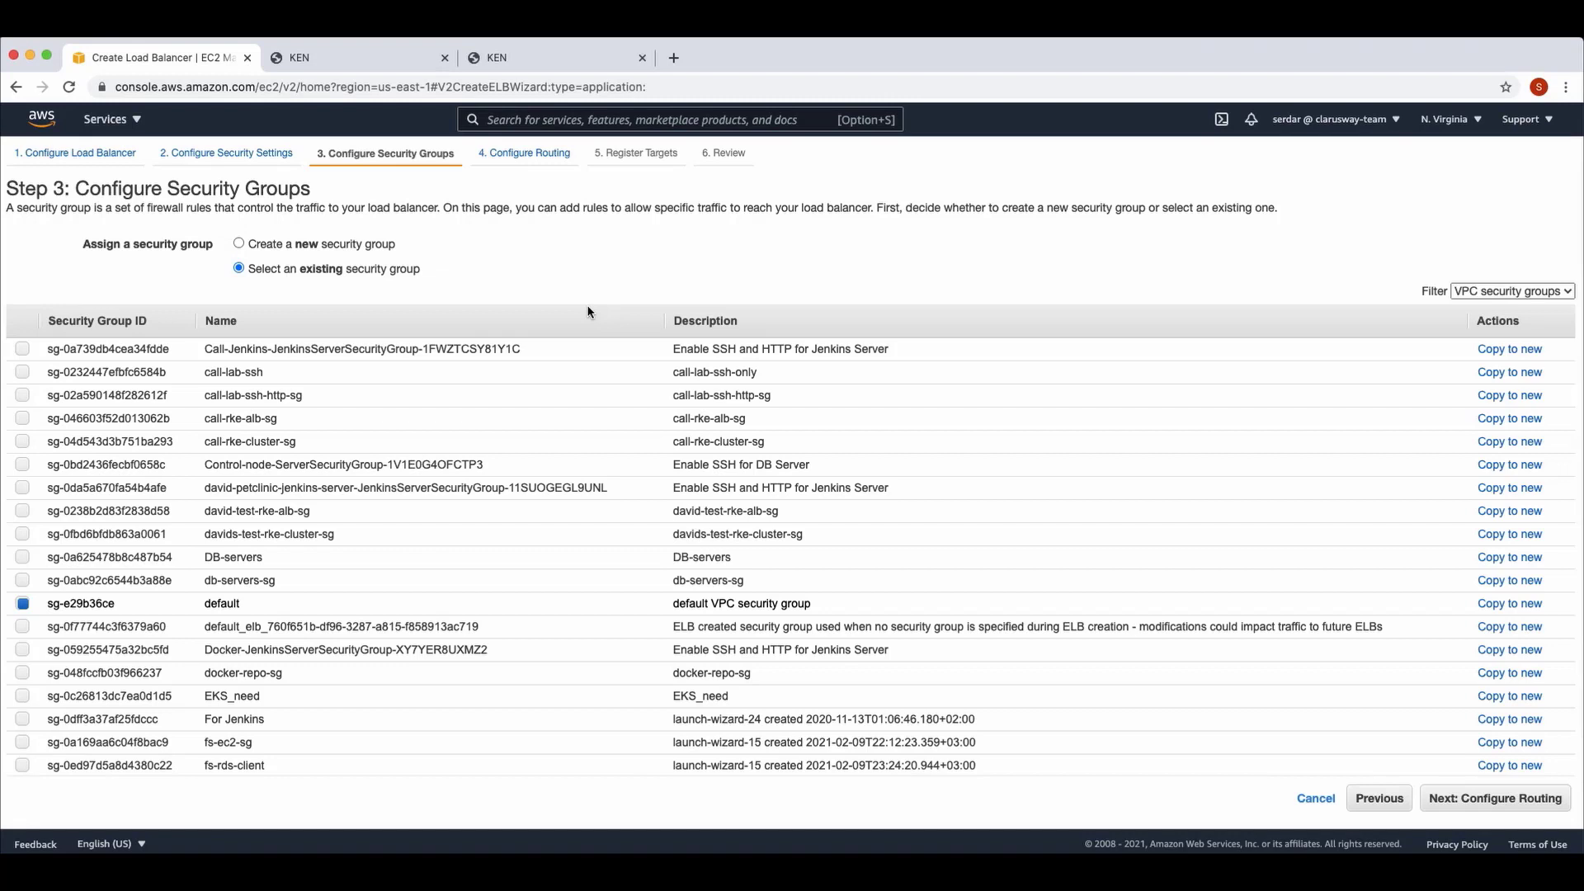
{"action": "left_click", "coordinate": [1459, 797]}
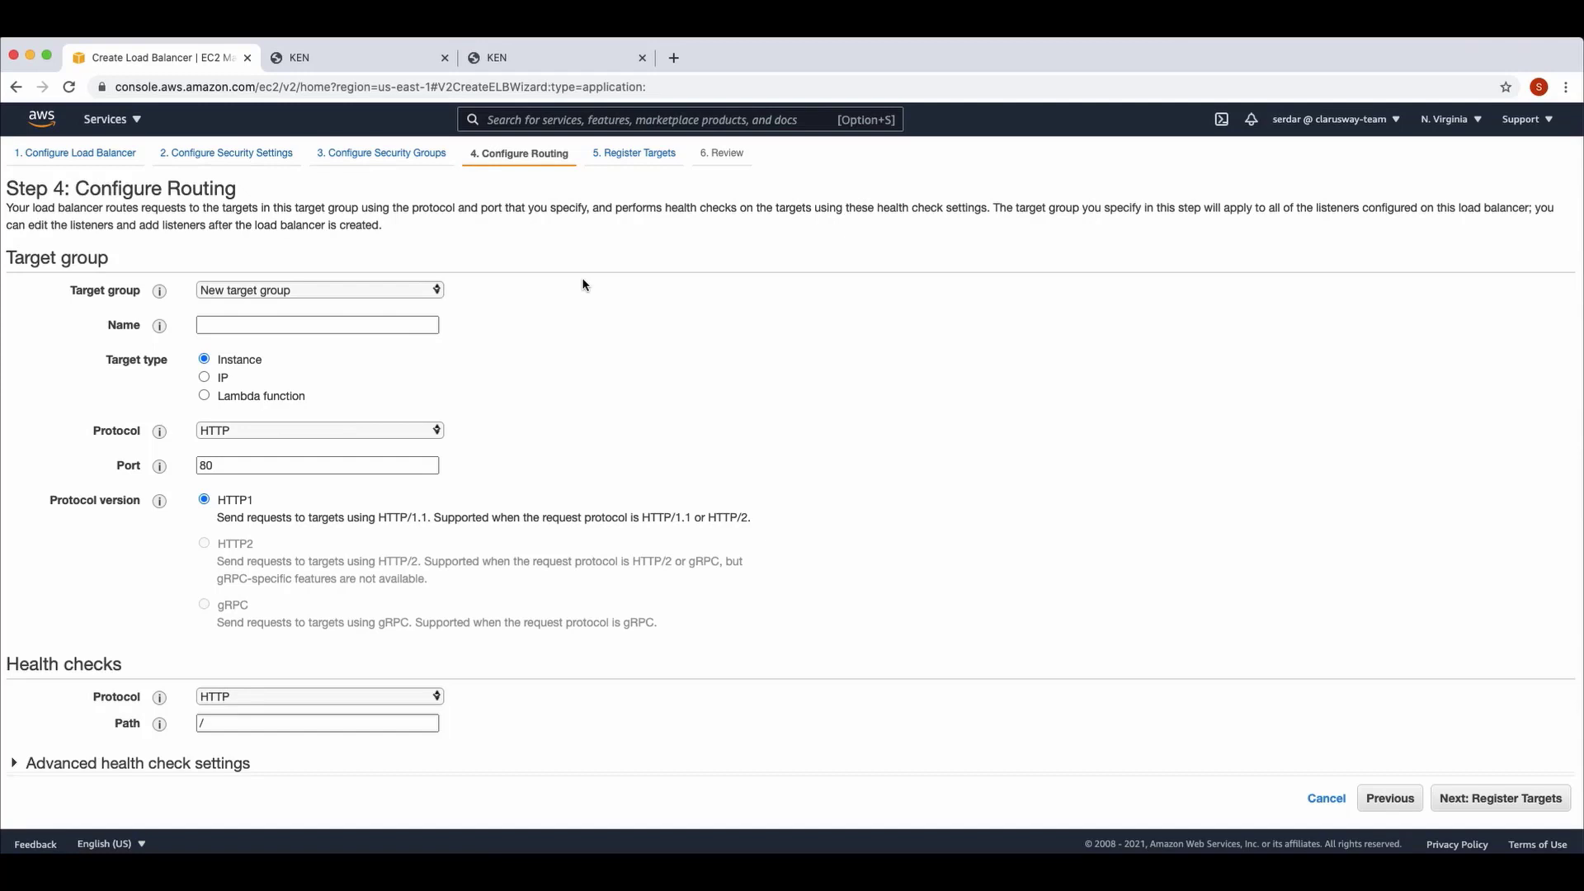
Name the new target group FirstTargetGroup, expand its advanced health check settings, and continue to target registration with the default values.
{"action": "left_click", "coordinate": [246, 324]}
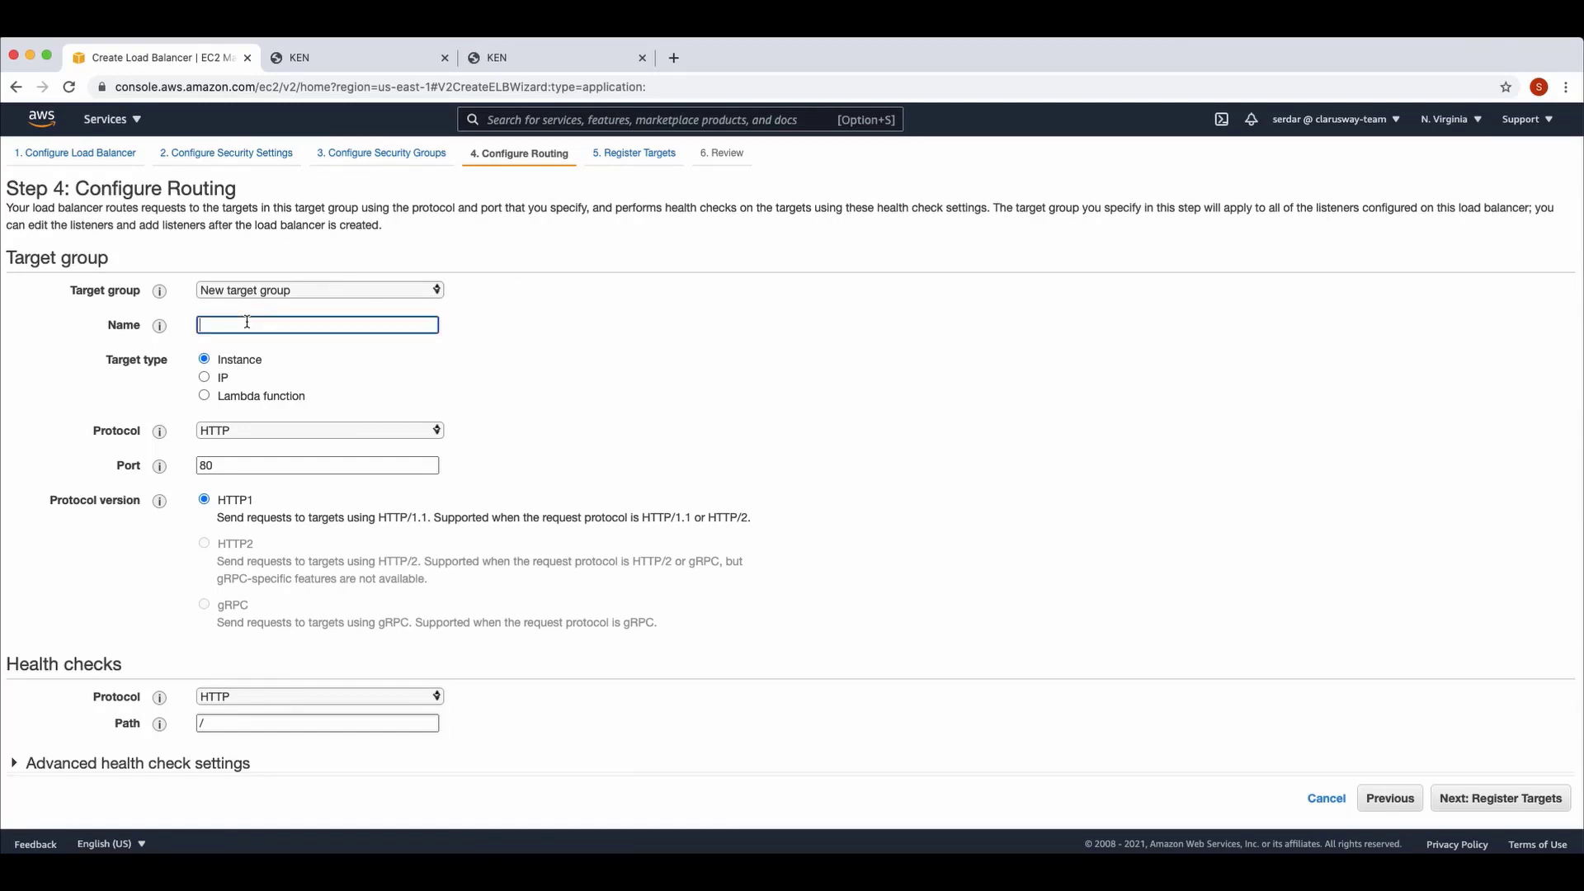
{"action": "type", "text": "First TargetGroup"}
{"action": "scroll", "coordinate": [538, 404], "scroll_direction": "down", "scroll_amount": 1}
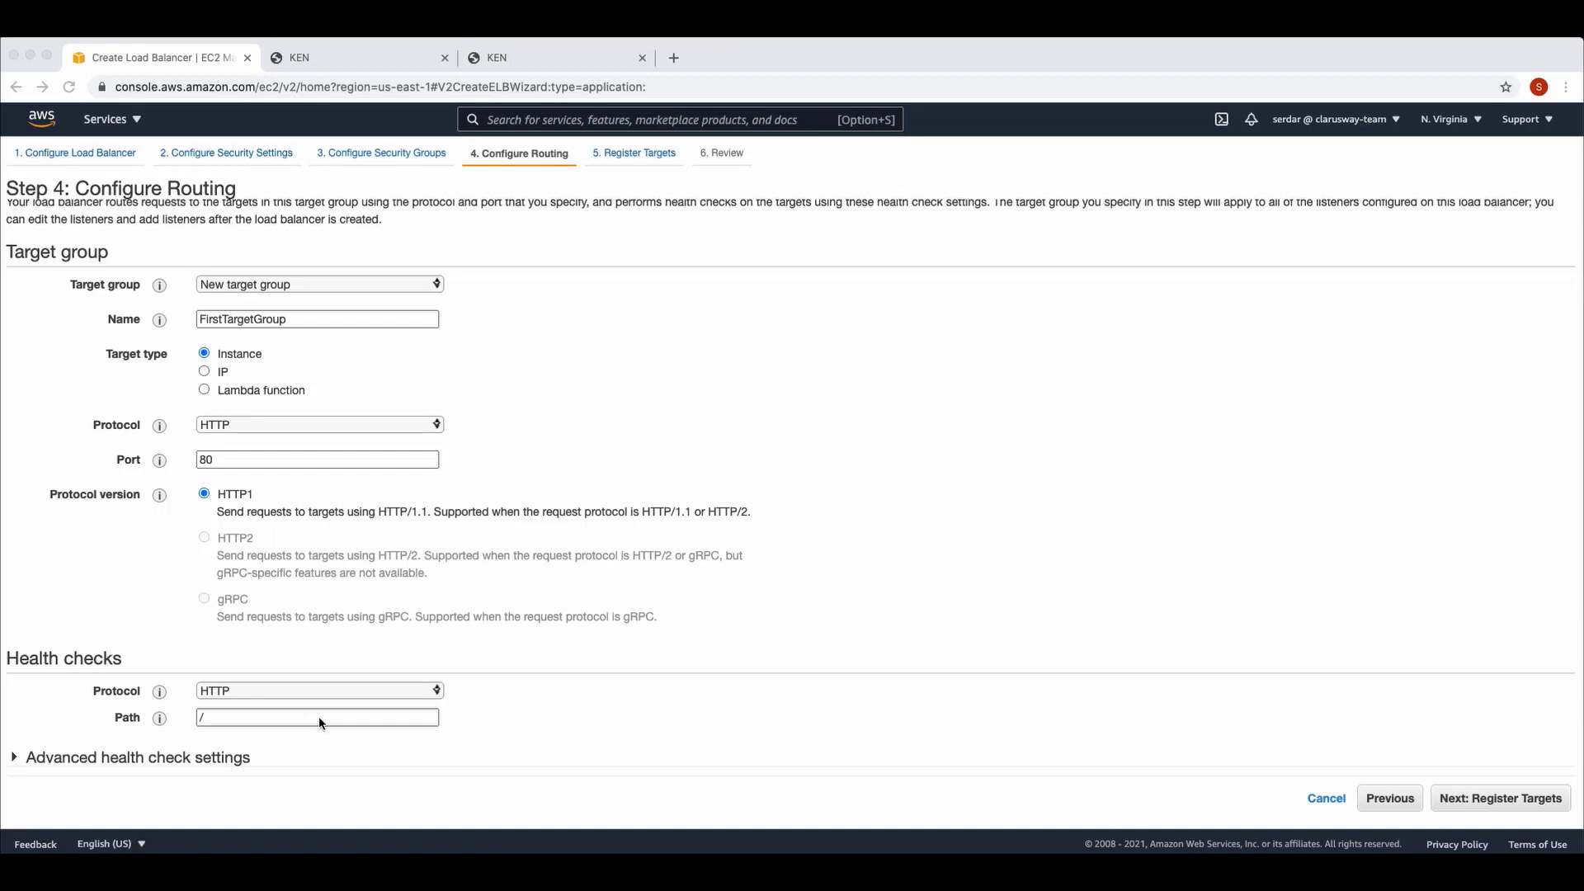
{"action": "left_click", "coordinate": [15, 758]}
{"action": "left_click", "coordinate": [15, 758]}
{"action": "scroll", "coordinate": [17, 757], "scroll_direction": "down", "scroll_amount": 3}
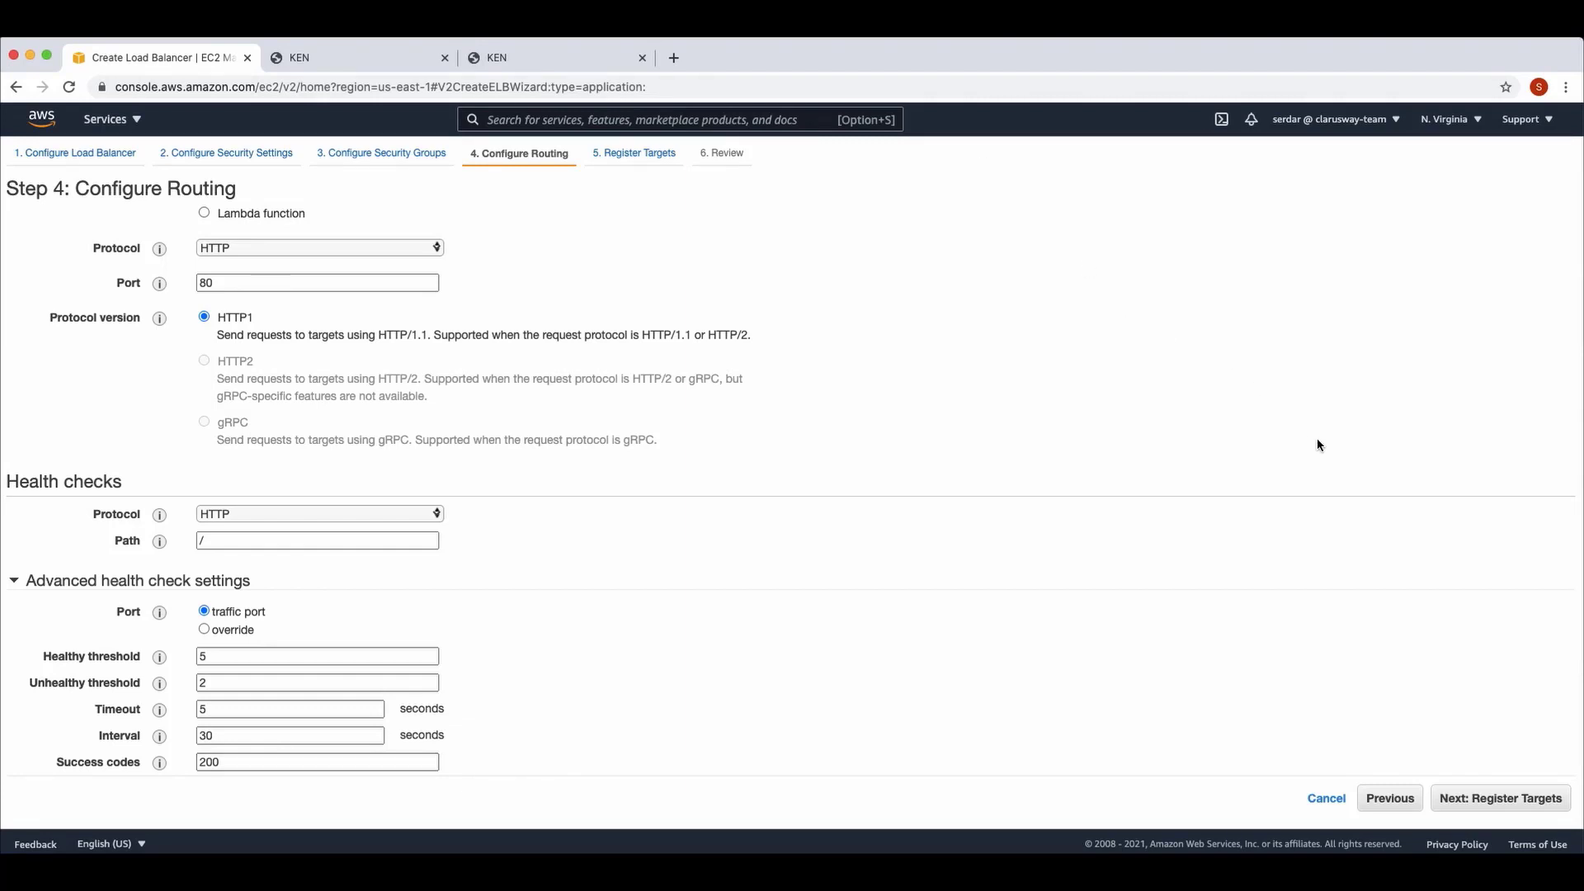
{"action": "left_click", "coordinate": [1485, 807]}
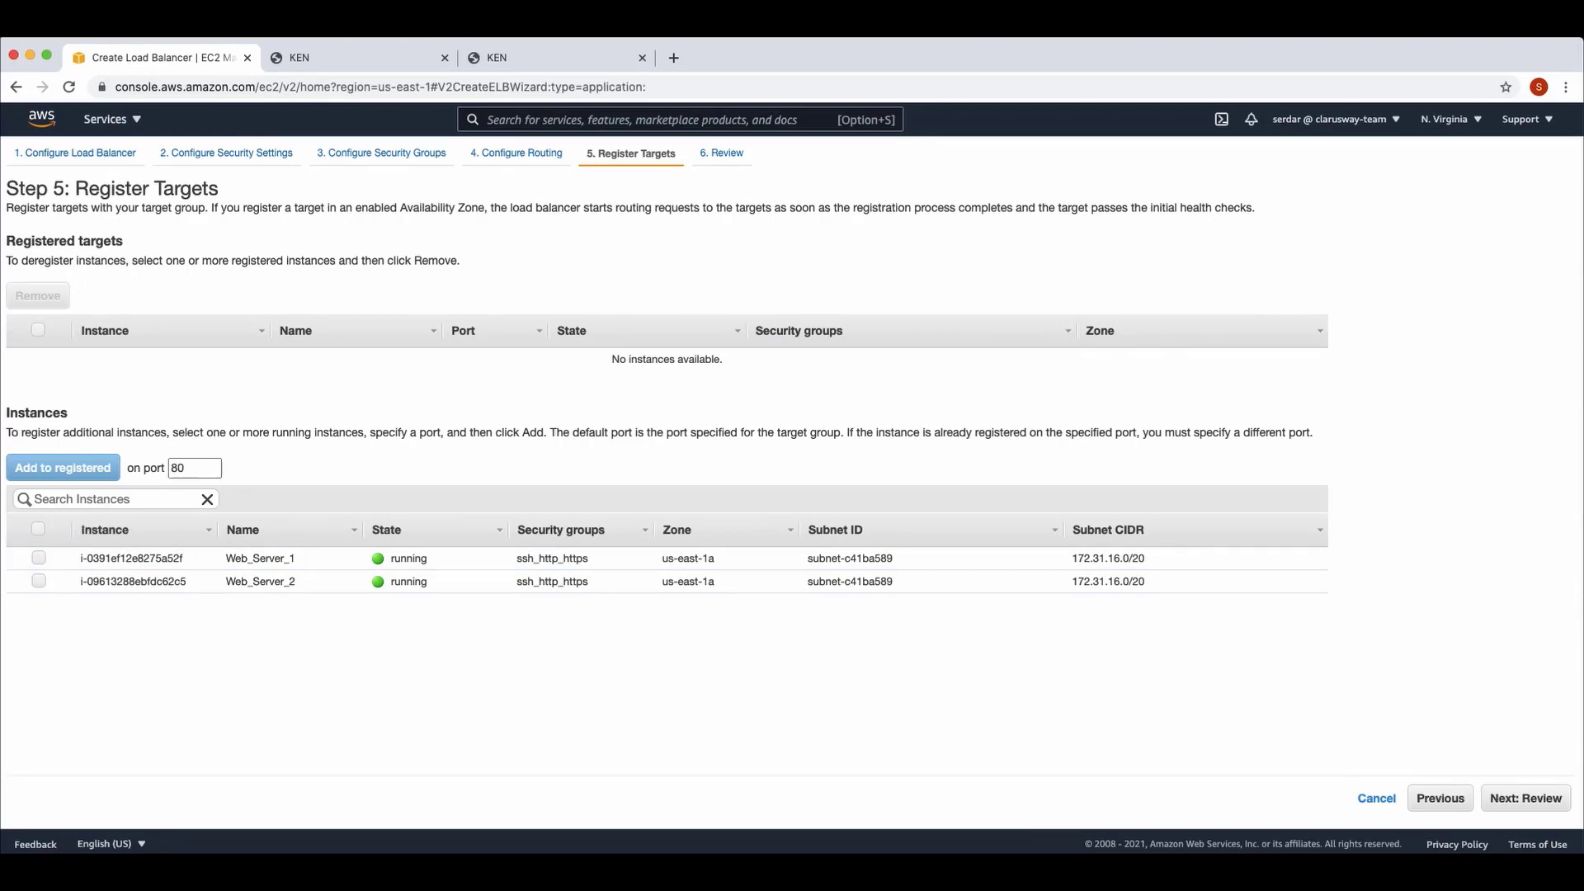
Register the instances Web_Server_1 and Web_Server_2 as targets on port 80.
{"action": "left_click", "coordinate": [38, 558]}
{"action": "left_click", "coordinate": [38, 582]}
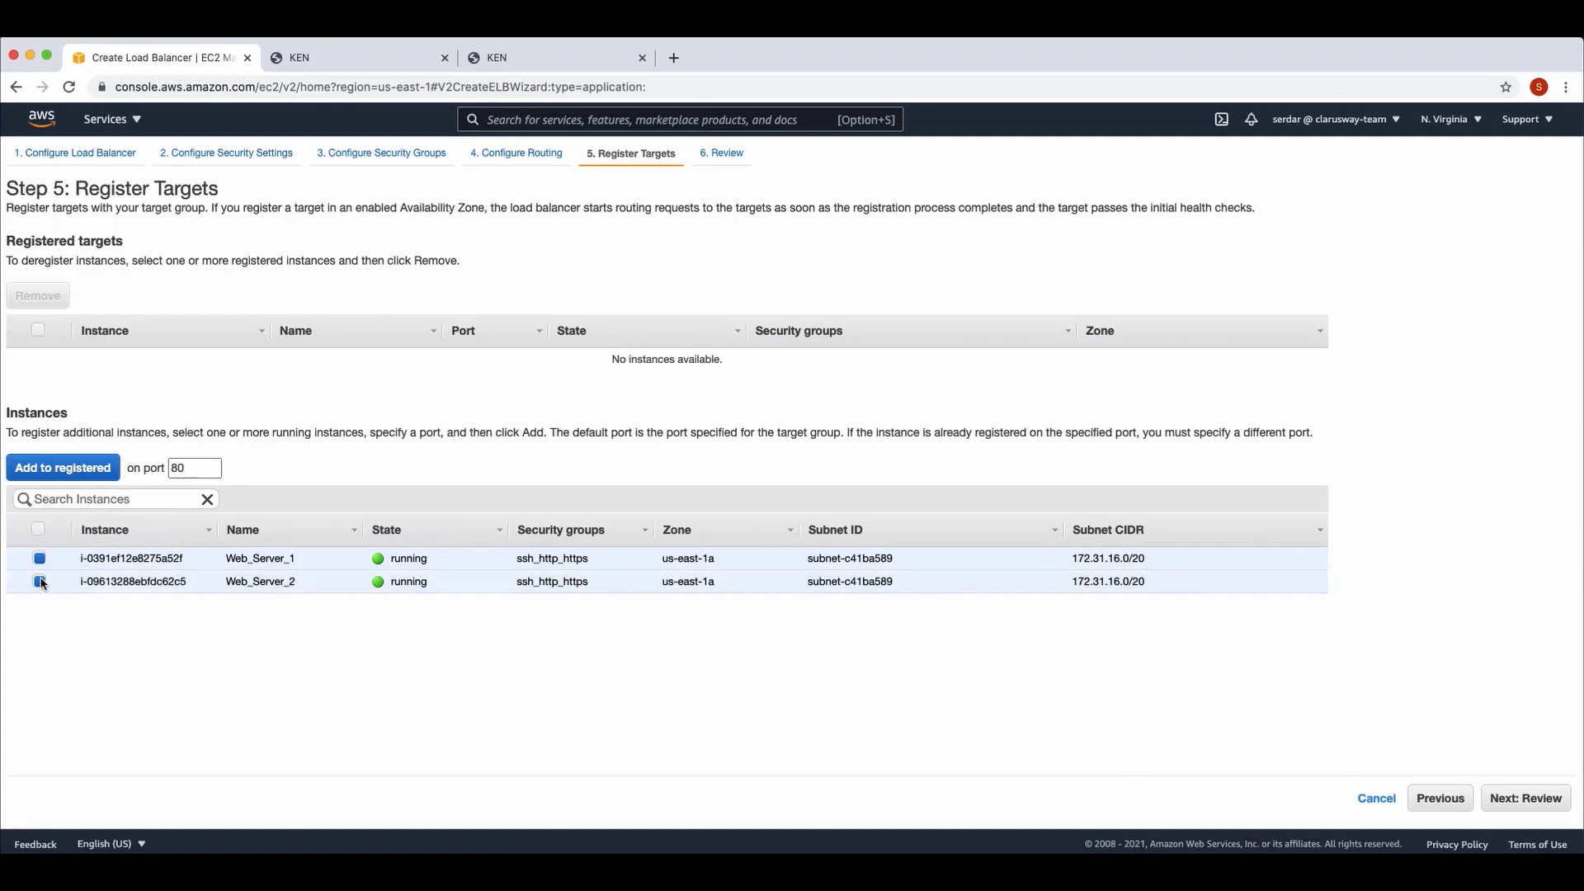
{"action": "left_click", "coordinate": [82, 469]}
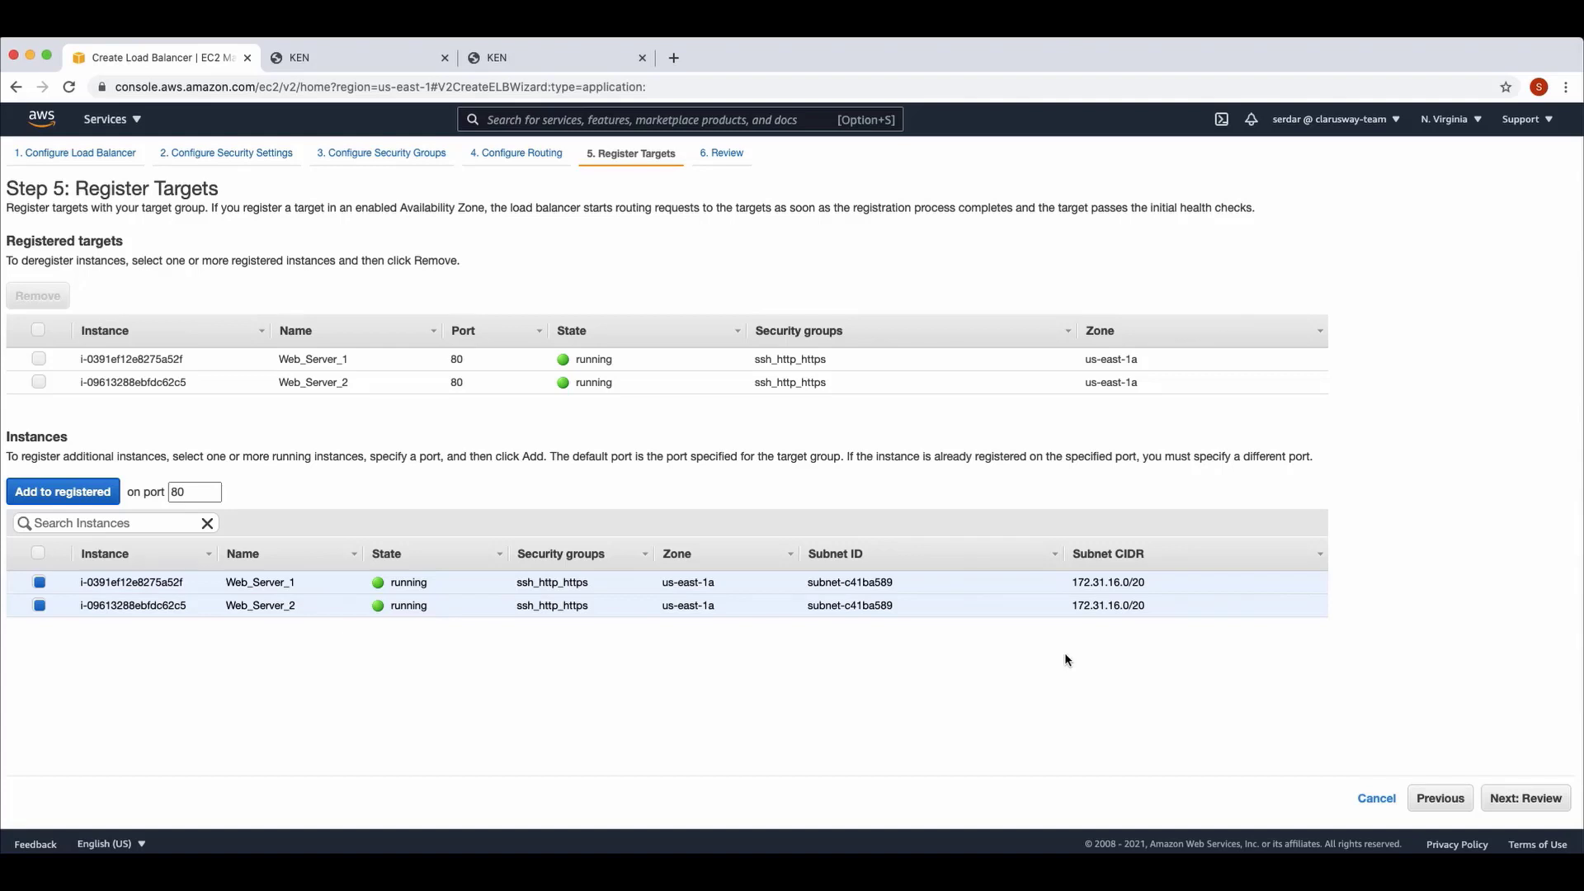
Review and create the load balancer, and return to the load balancer list.
{"action": "left_click", "coordinate": [1527, 799]}
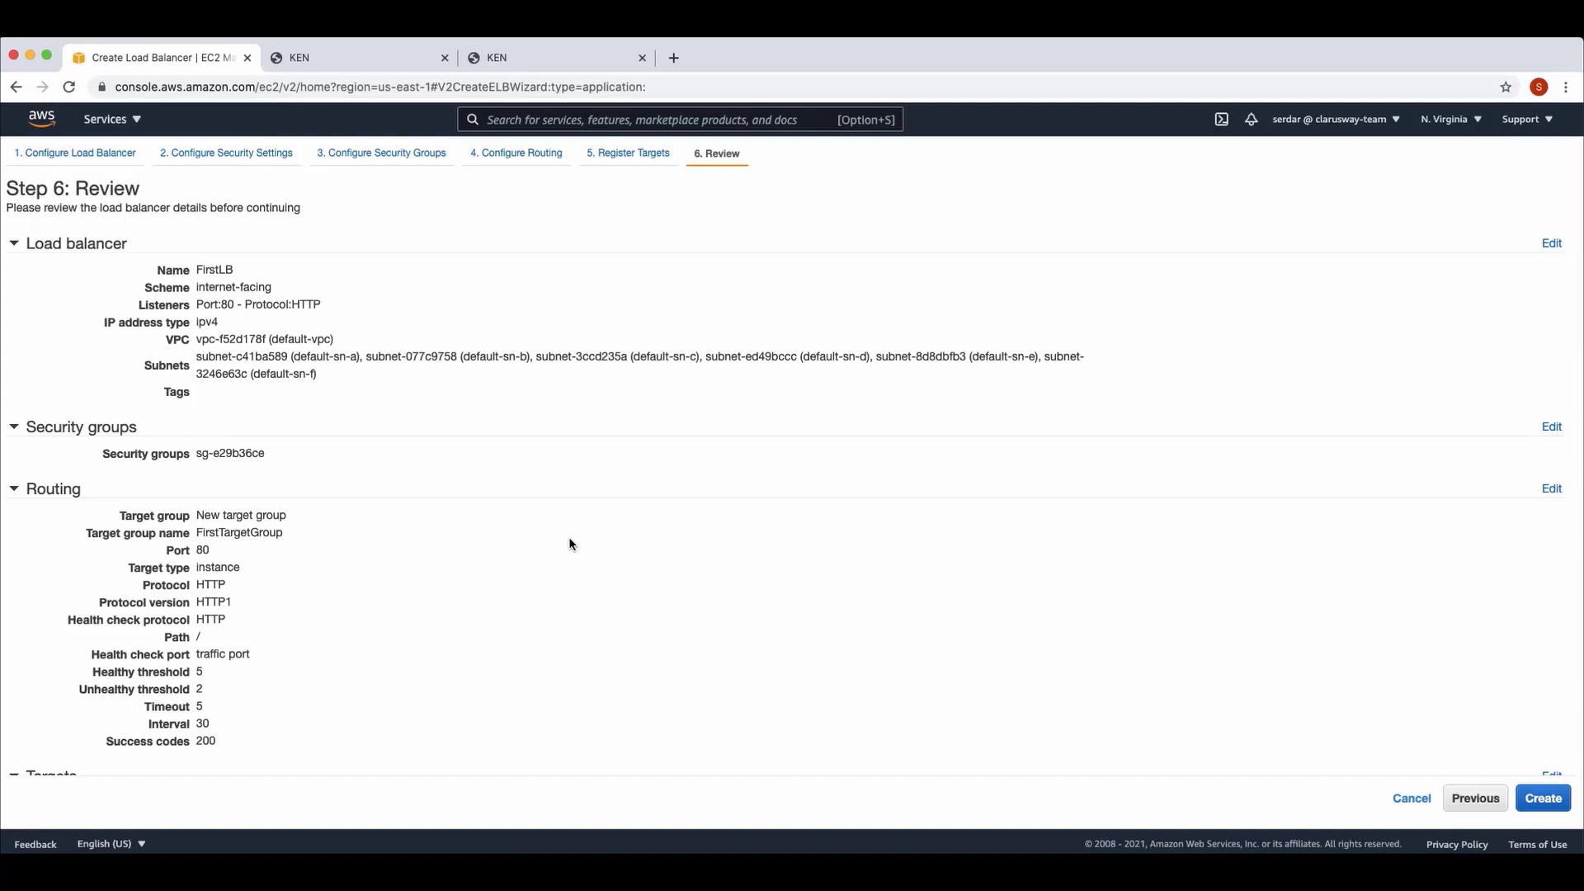
{"action": "left_click", "coordinate": [1540, 798]}
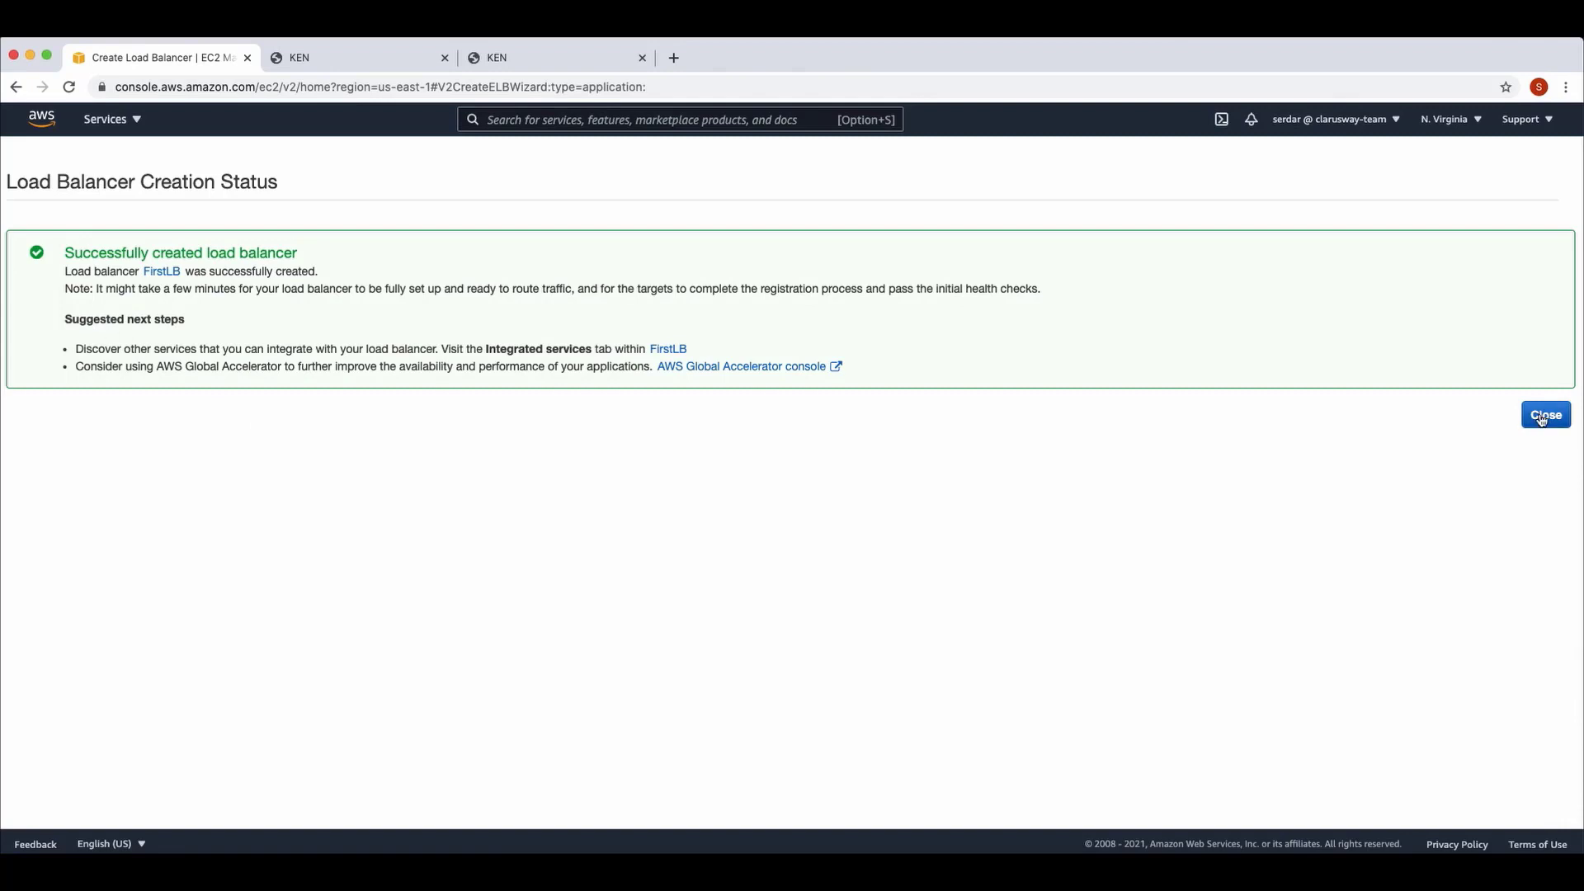
{"action": "left_click", "coordinate": [1543, 416]}
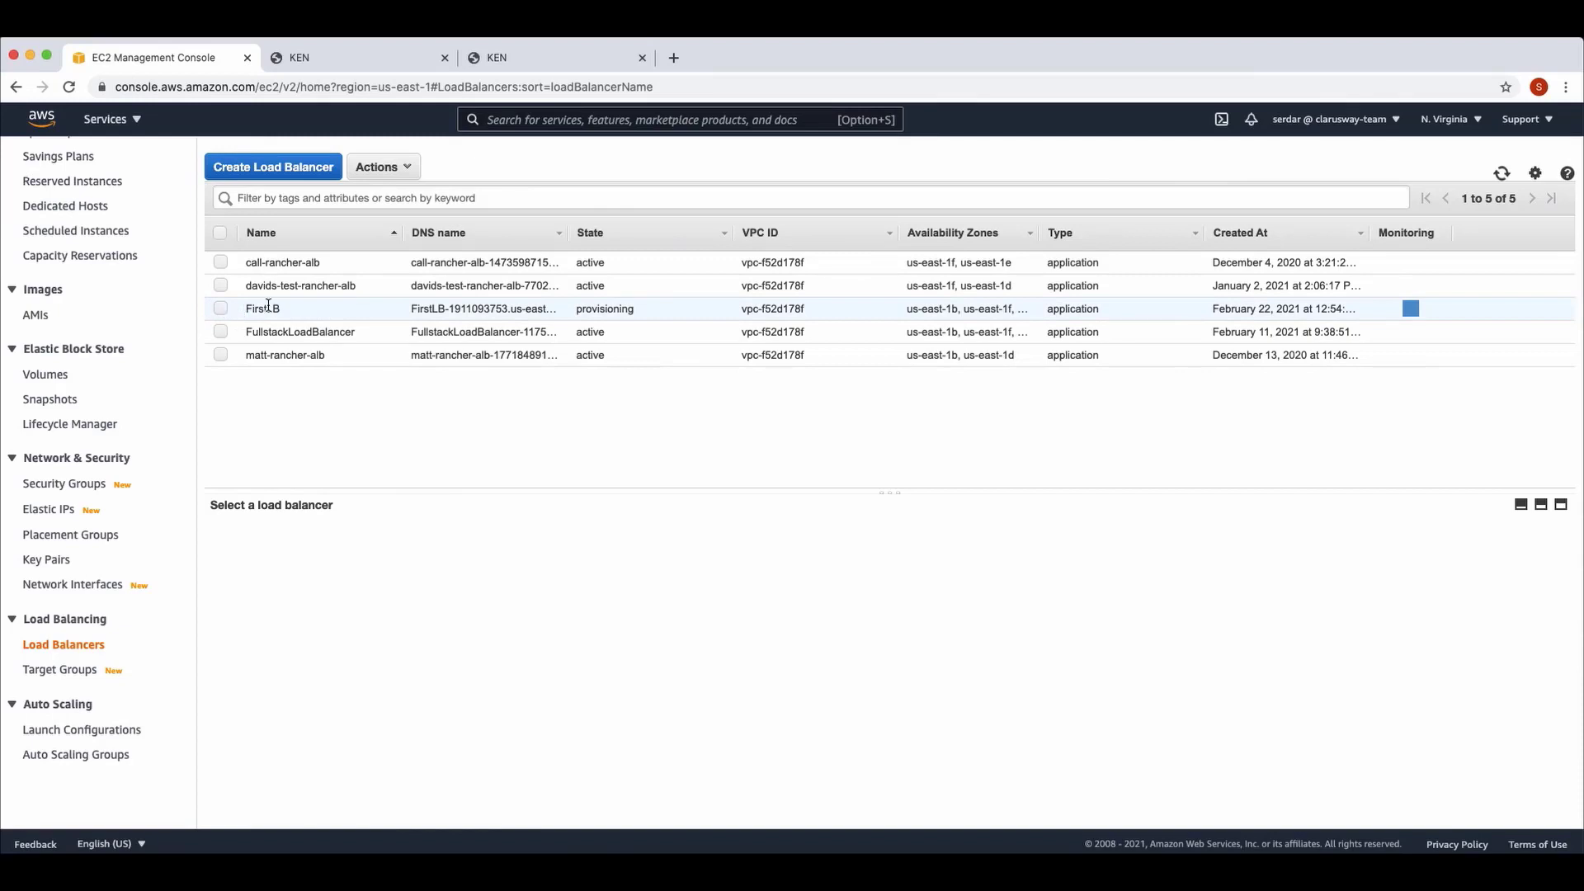
Copy the DNS name of the FirstLB load balancer from its description and open that address in a new browser tab.
{"action": "left_click", "coordinate": [221, 308]}
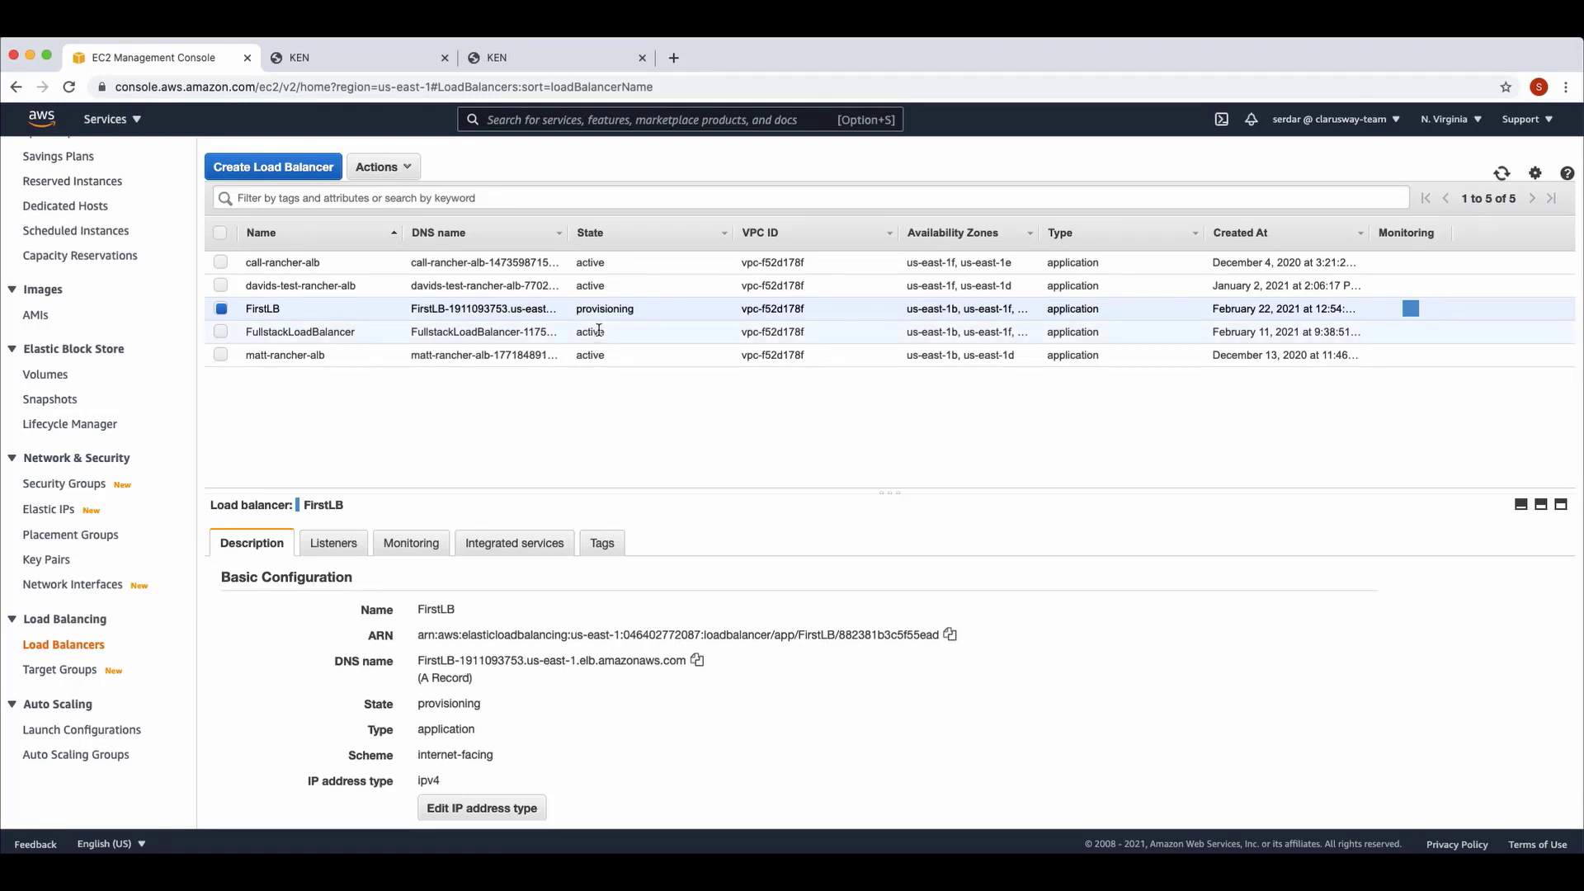
{"action": "left_click", "coordinate": [633, 311]}
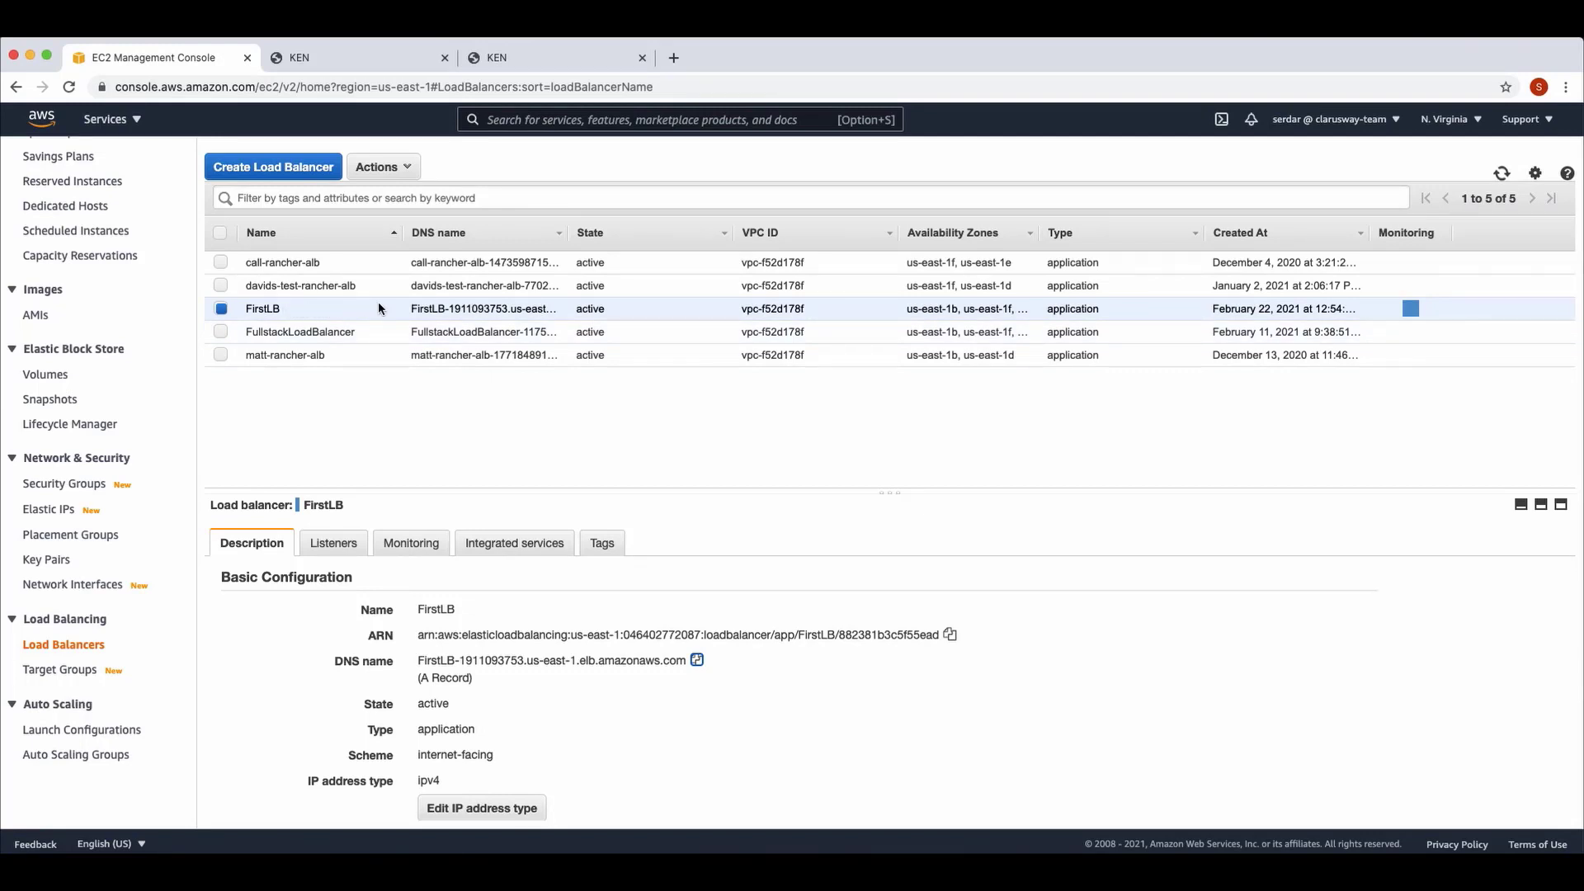
{"action": "left_click", "coordinate": [697, 660]}
{"action": "left_click", "coordinate": [675, 58]}
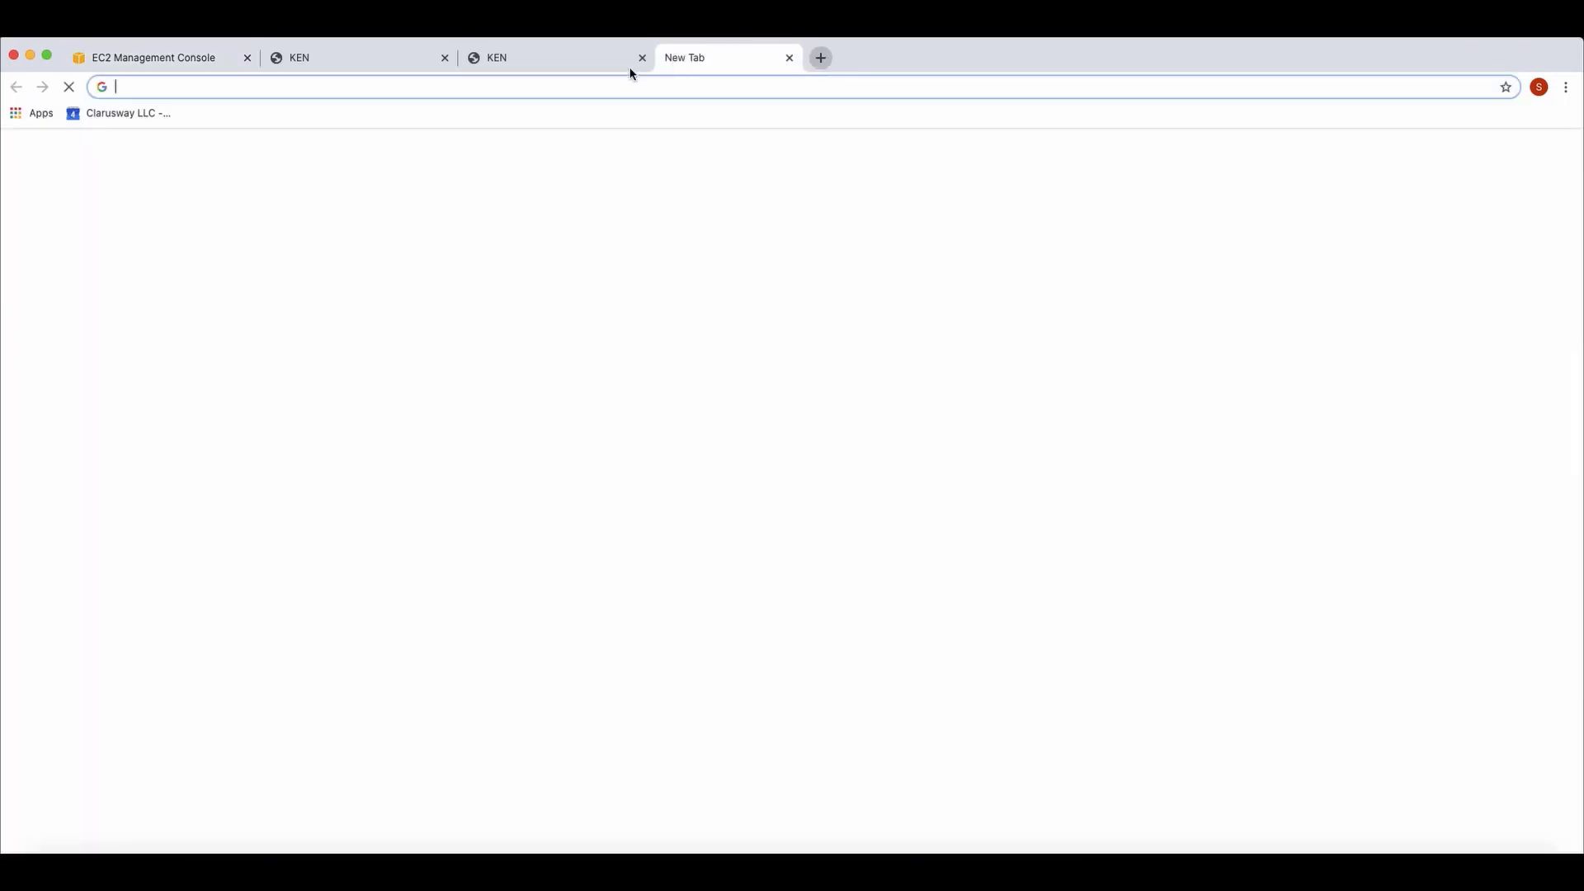
{"action": "left_click", "coordinate": [613, 85]}
{"action": "key", "text": "super+v"}
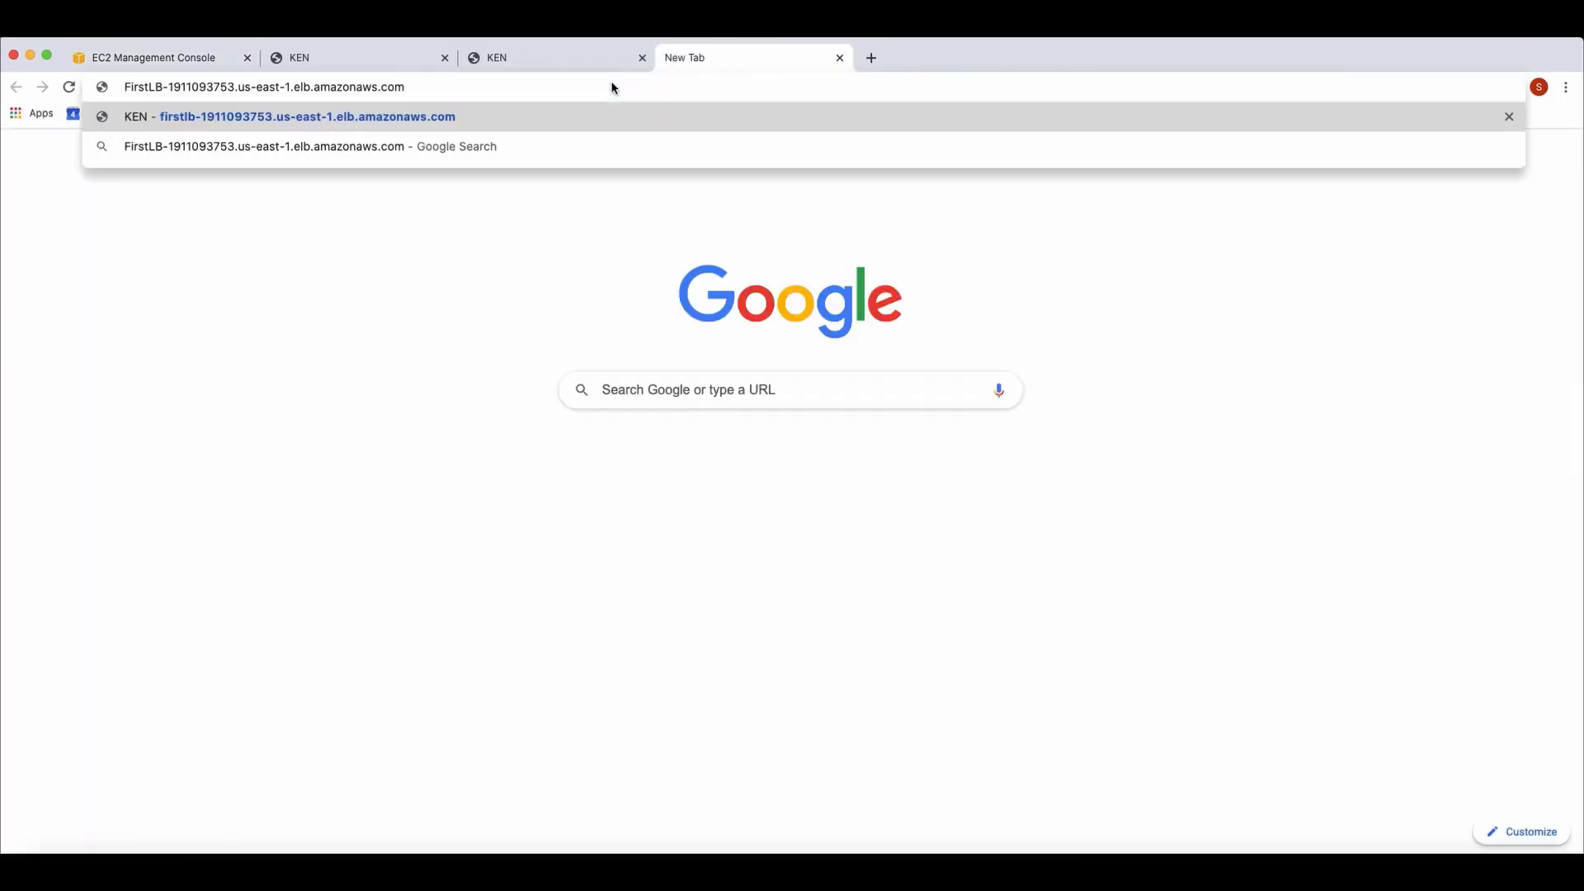
{"action": "key", "text": "Return"}
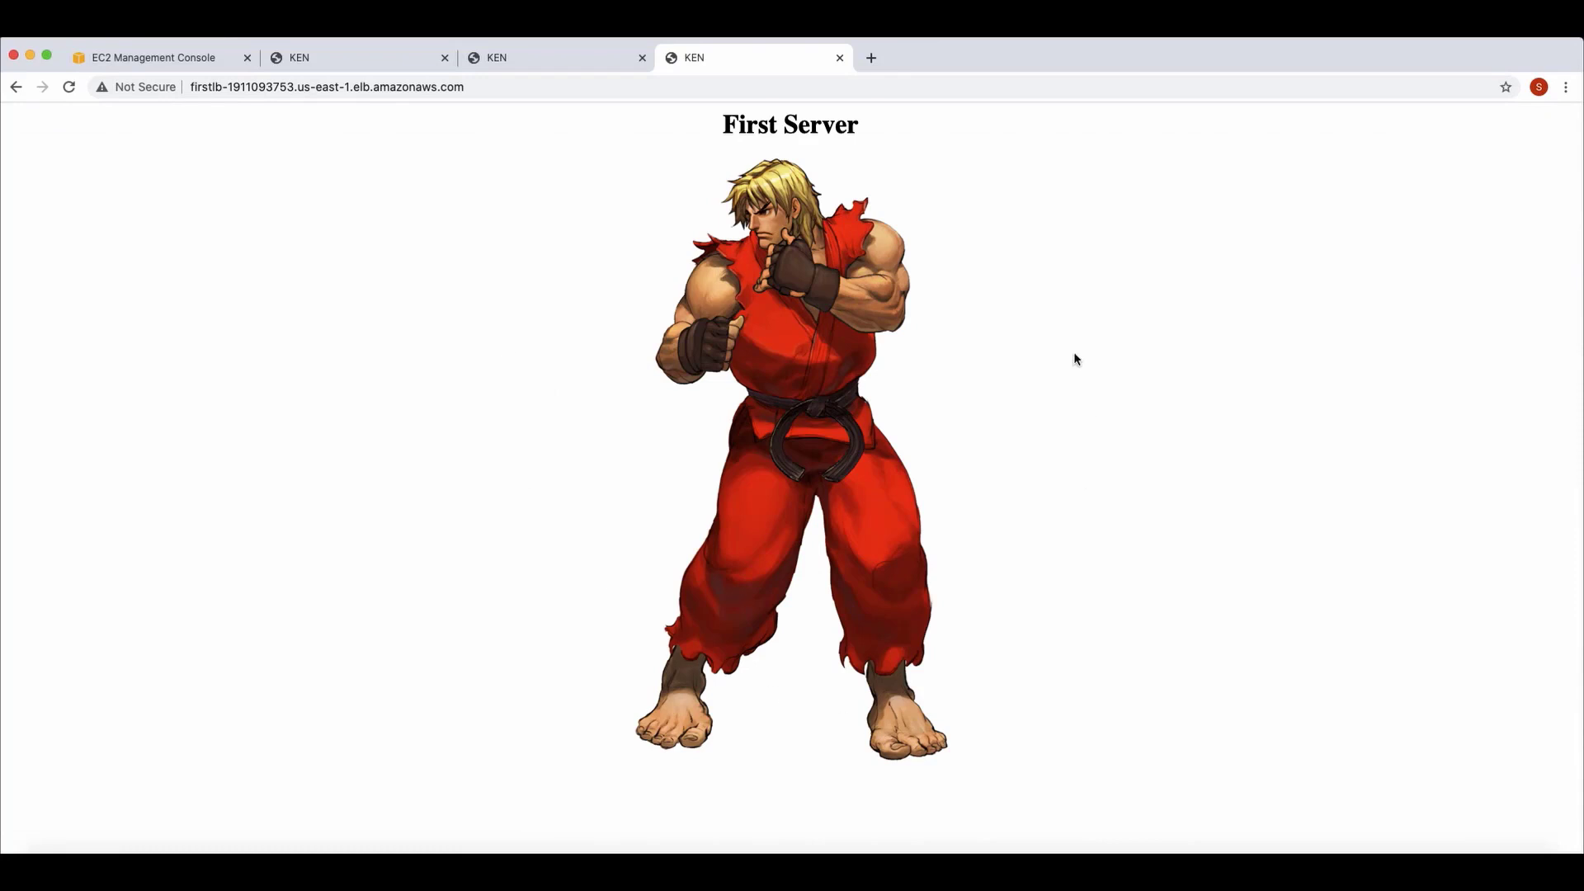
Reload the load balancer's page five times to check which web server answers each request.
{"action": "left_click", "coordinate": [70, 87]}
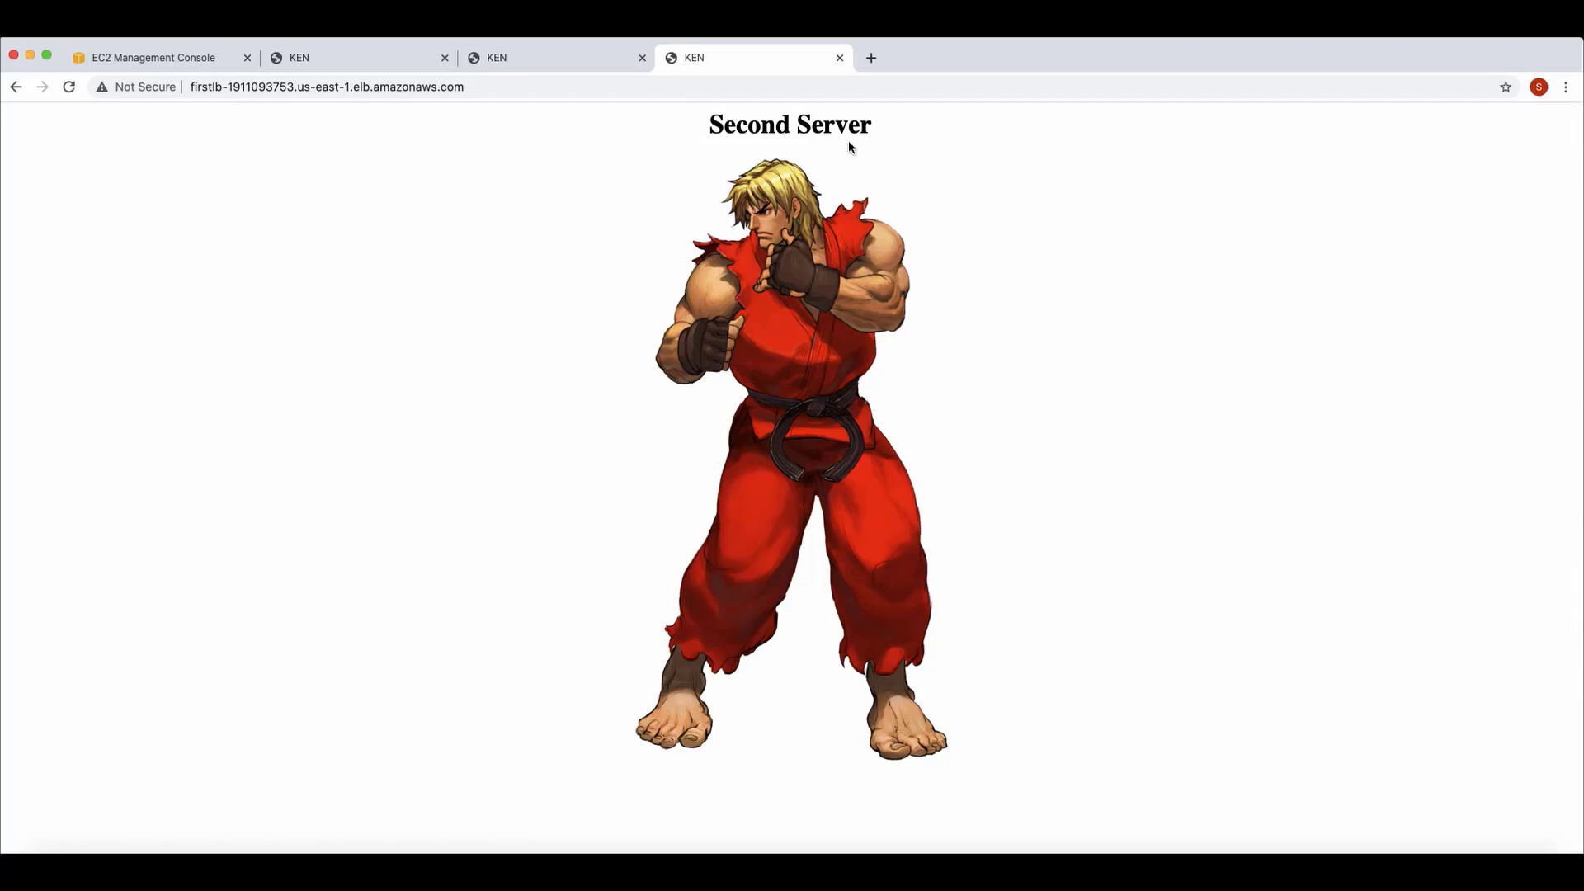
{"action": "left_click", "coordinate": [71, 88]}
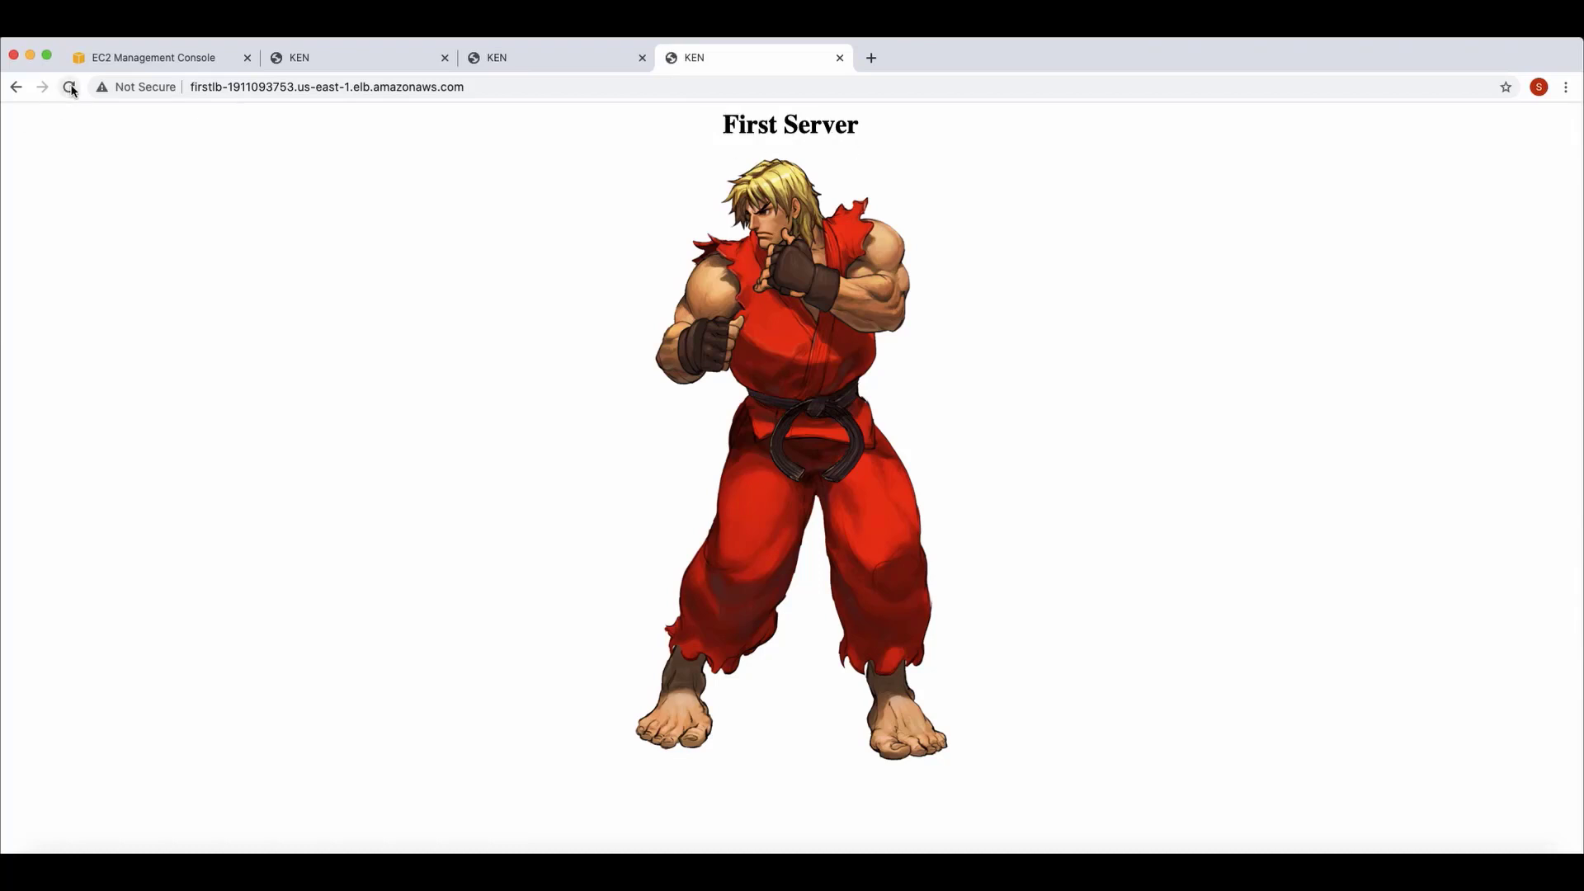
{"action": "left_click", "coordinate": [71, 87]}
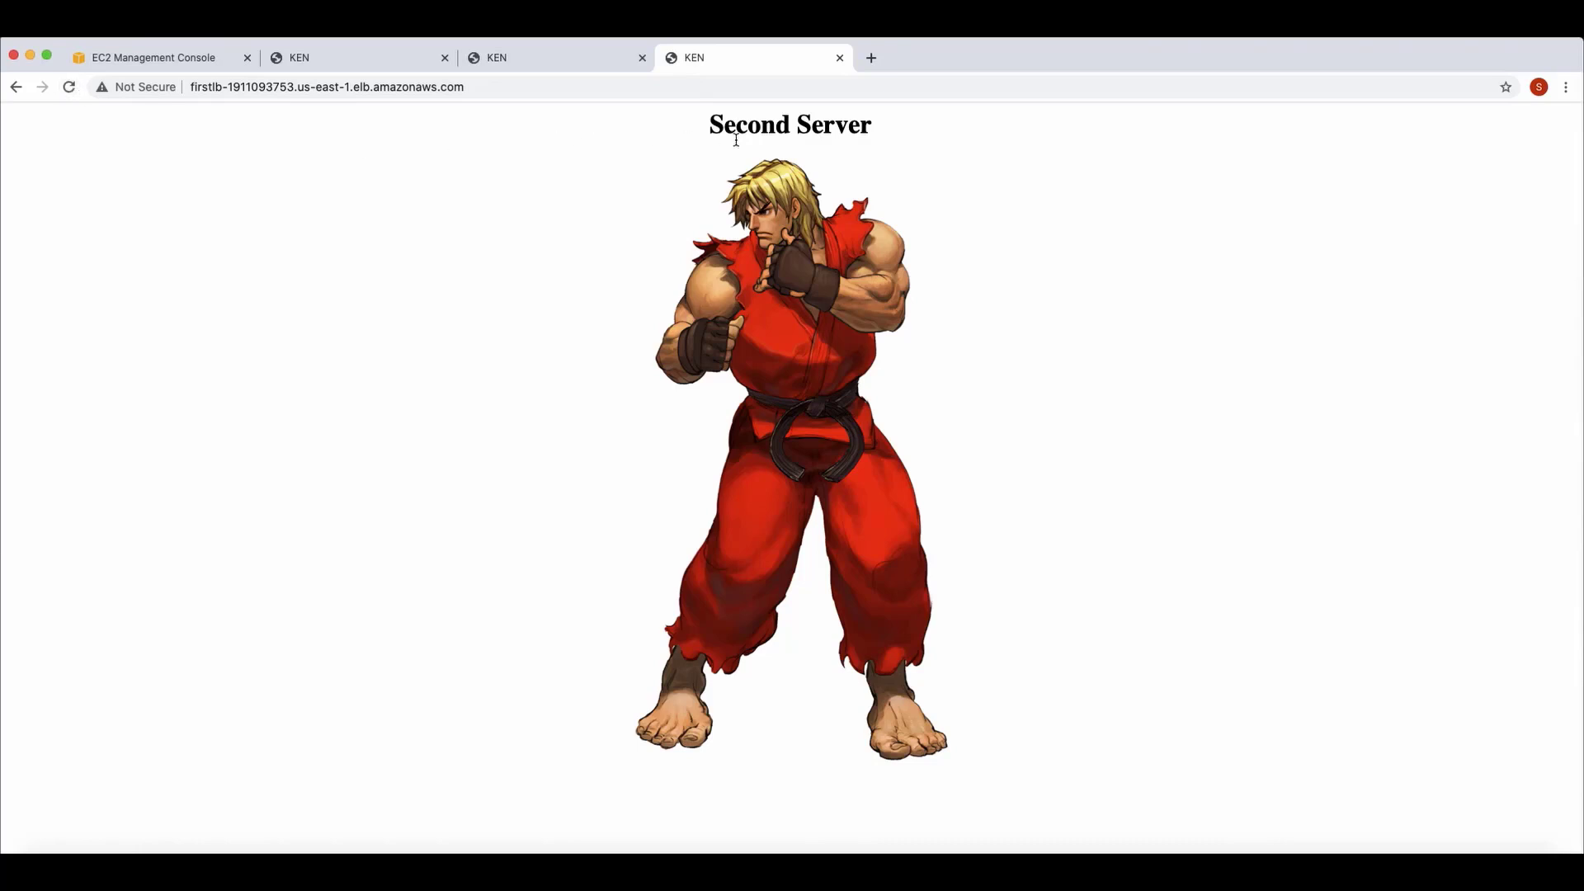
{"action": "left_click", "coordinate": [70, 88]}
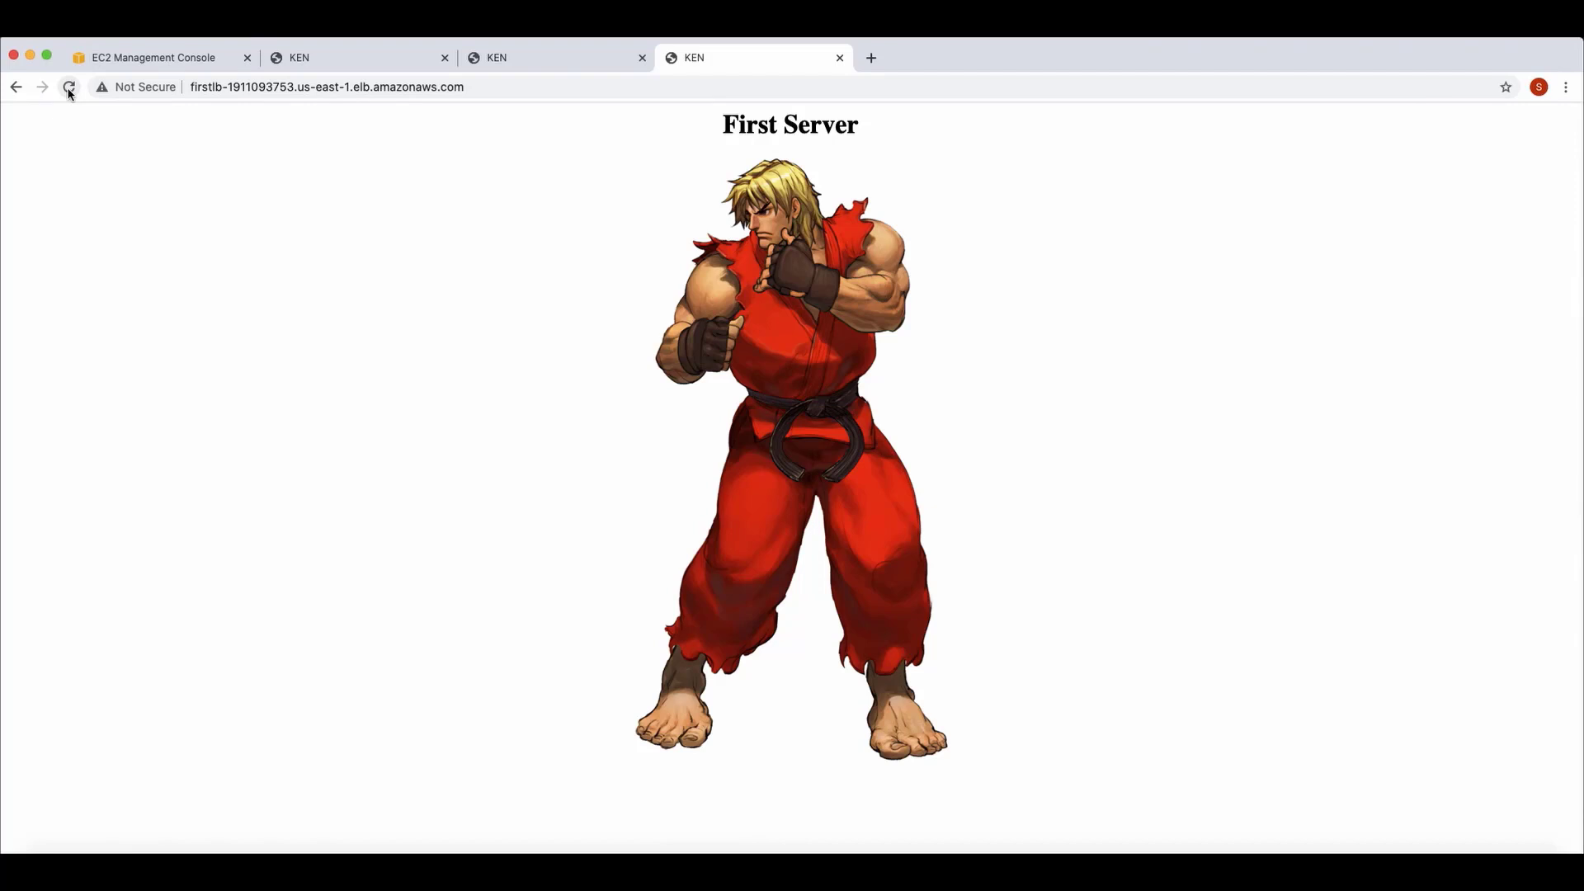
{"action": "left_click", "coordinate": [70, 88]}
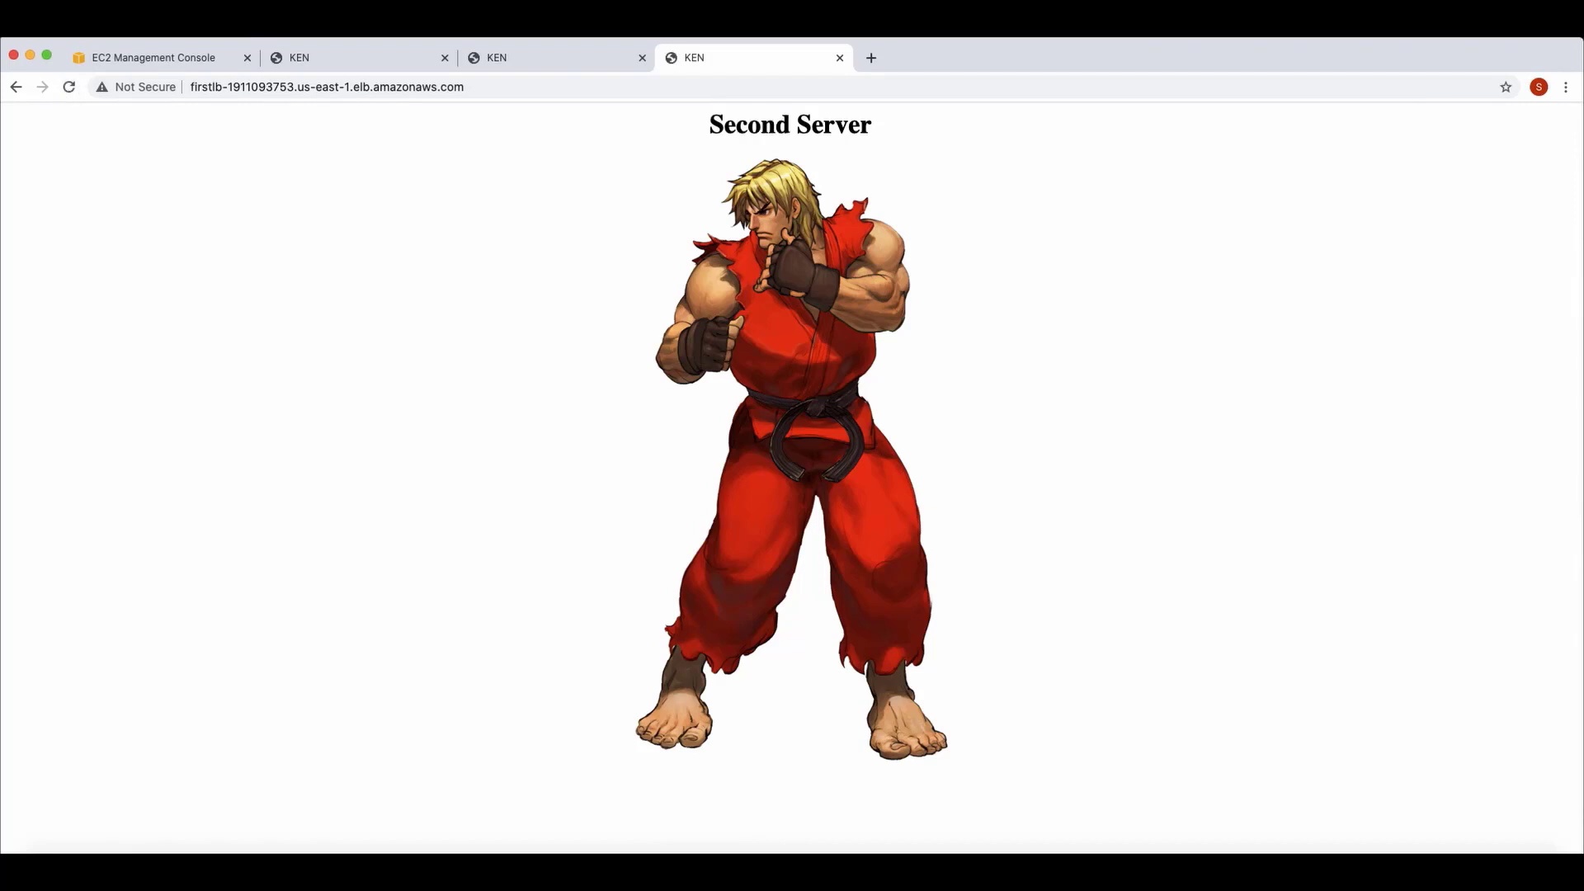